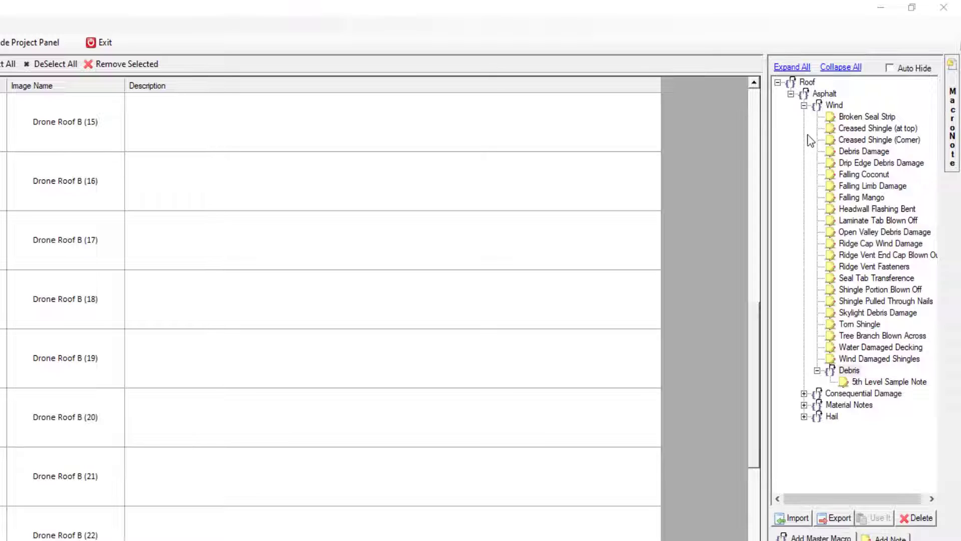
Expand the entire macro note tree, look through its notes, and collapse the tree again
left_click(792, 66)
scroll(879, 167, "up", 10)
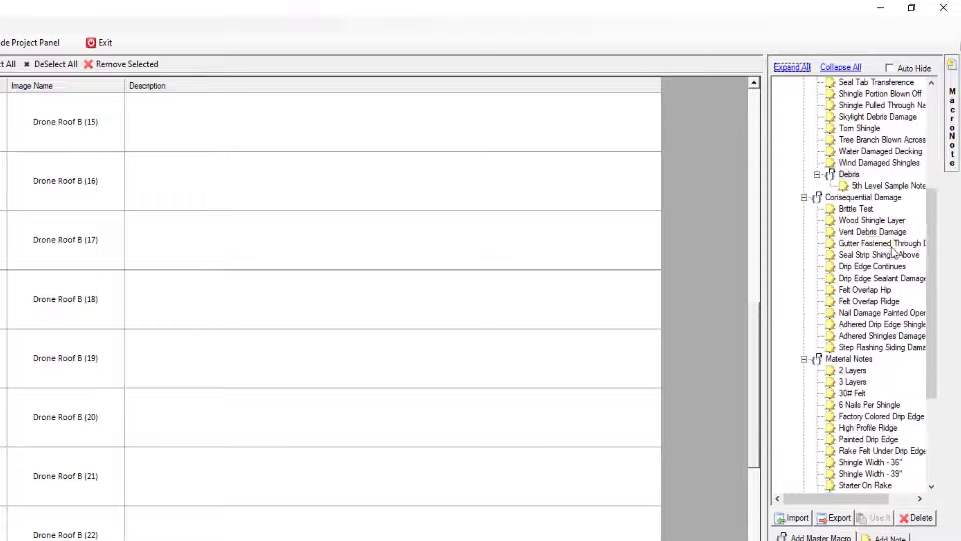
left_click(842, 67)
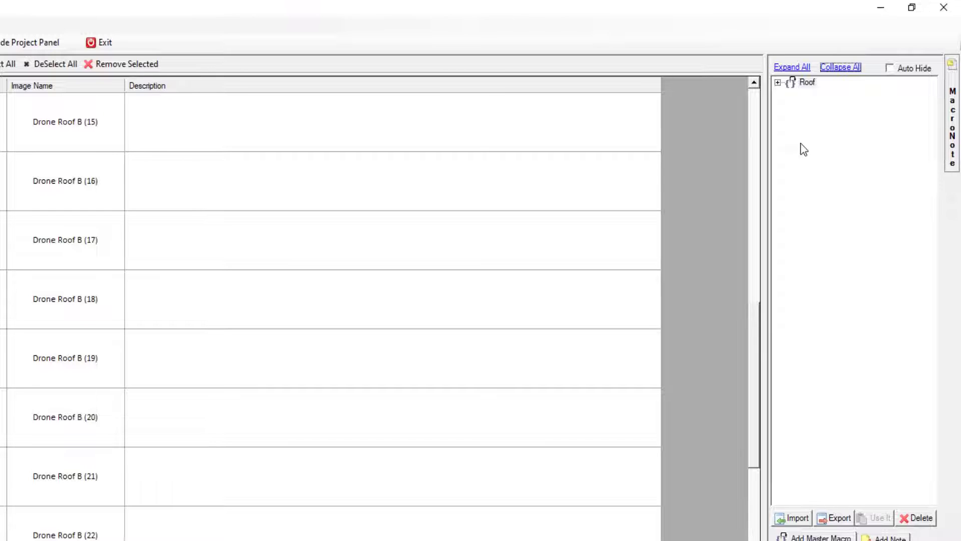
Open the Roof, Asphalt and Wind levels of the macro note tree one at a time
left_click(778, 82)
left_click(792, 95)
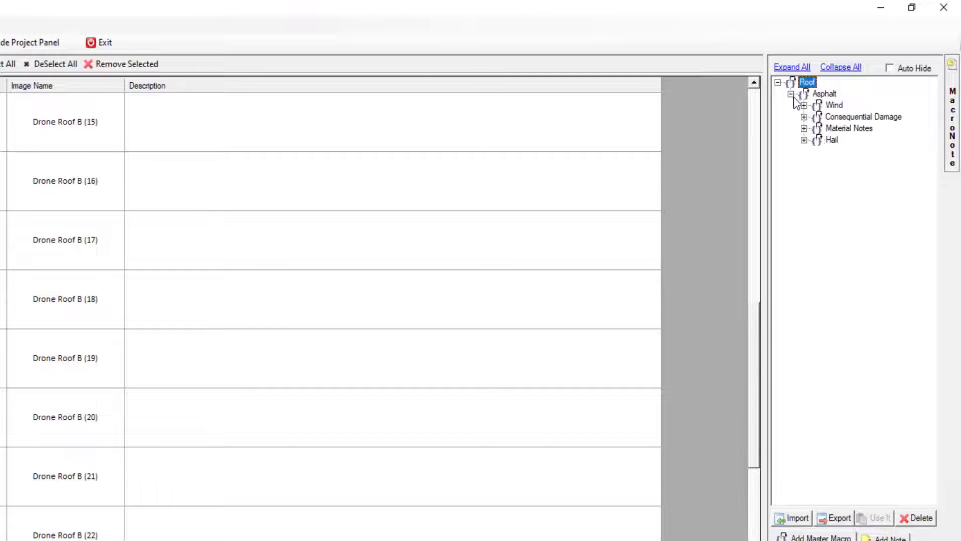
left_click(804, 105)
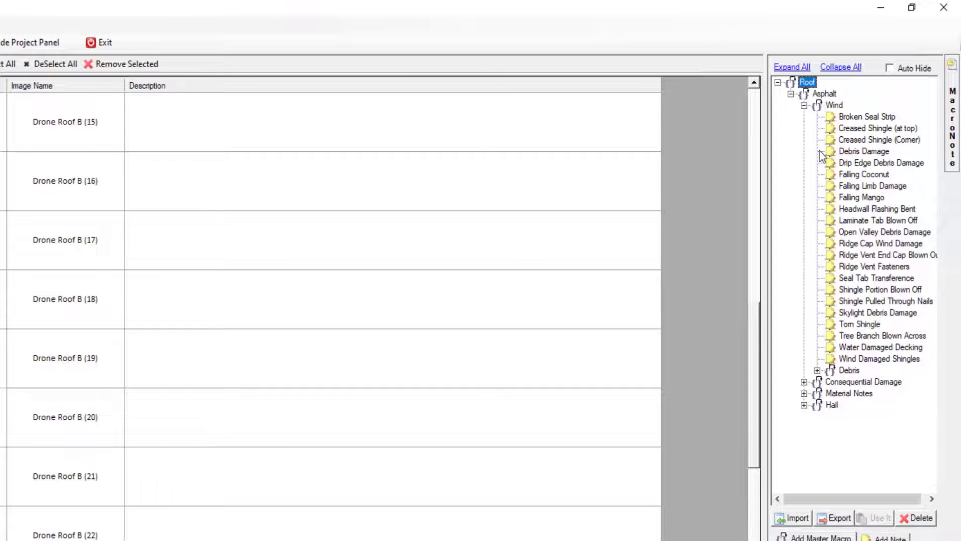
Expand all levels of the macro note tree and look through the notes from Wind to Hail
left_click(795, 71)
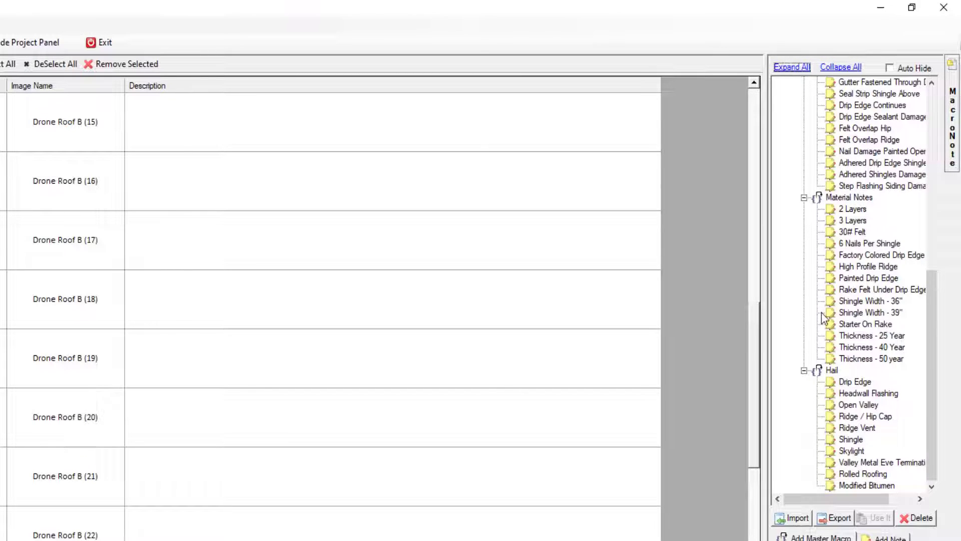
scroll(800, 323, "up", 10)
scroll(789, 336, "down", 10)
scroll(784, 348, "up", 10)
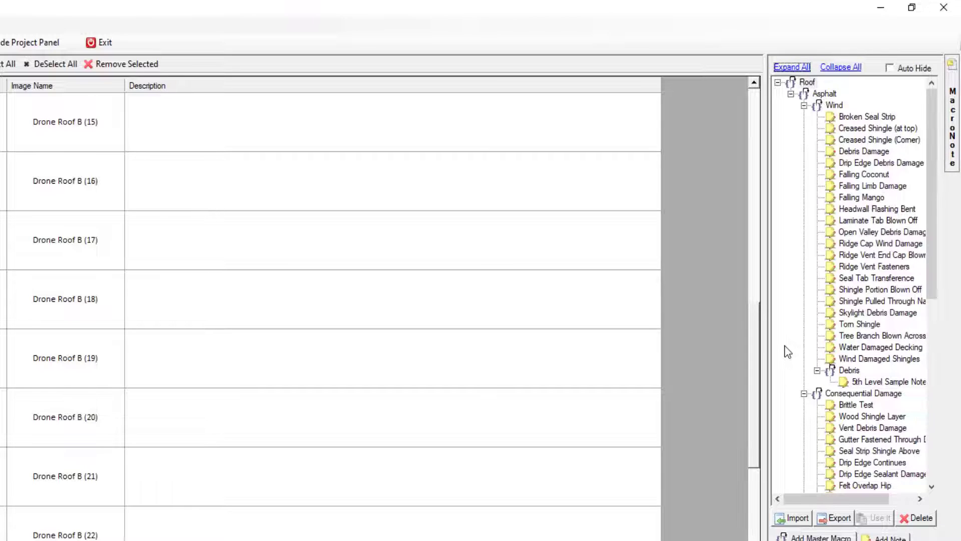
Collapse the macro groups under Asphalt, including Consequential Damage and Wind, and reopen only the Wind group
left_click(804, 393)
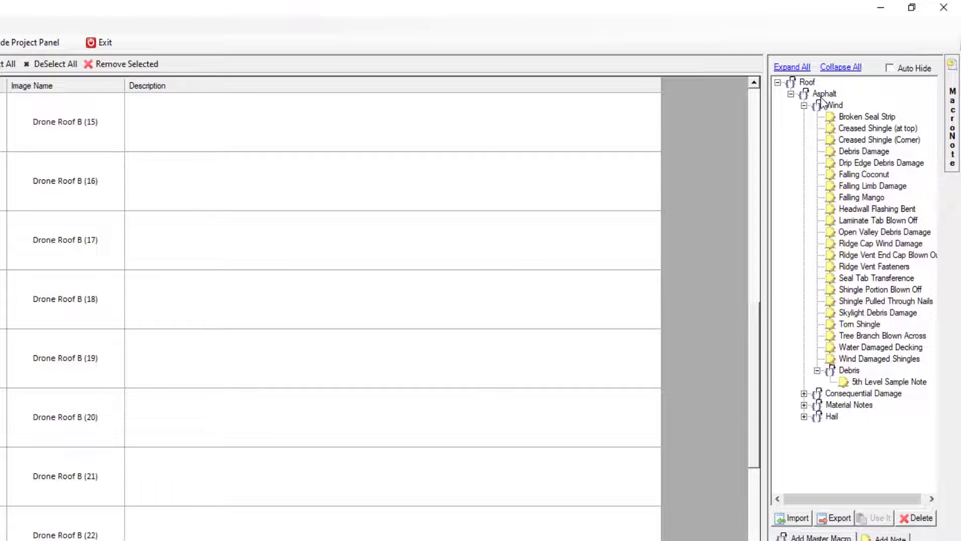
left_click(804, 106)
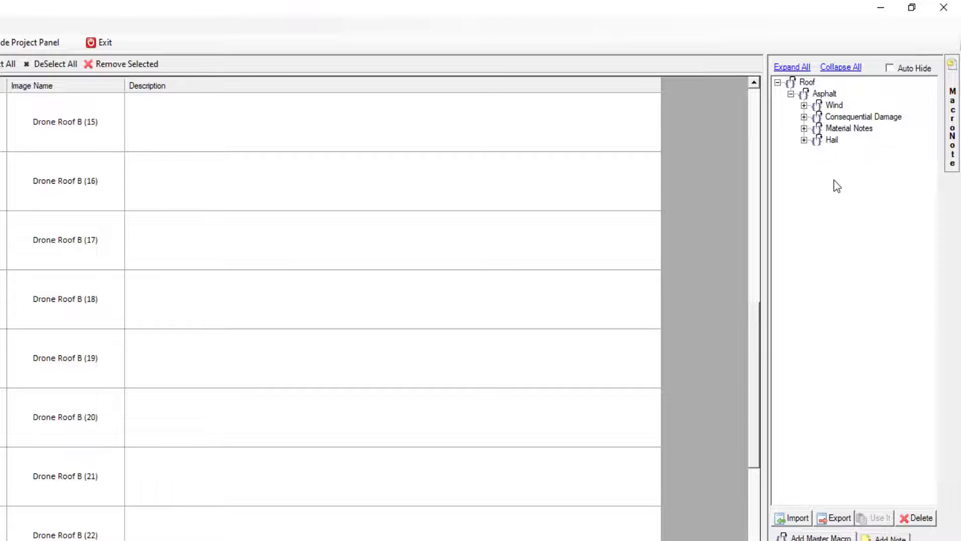
left_click(804, 106)
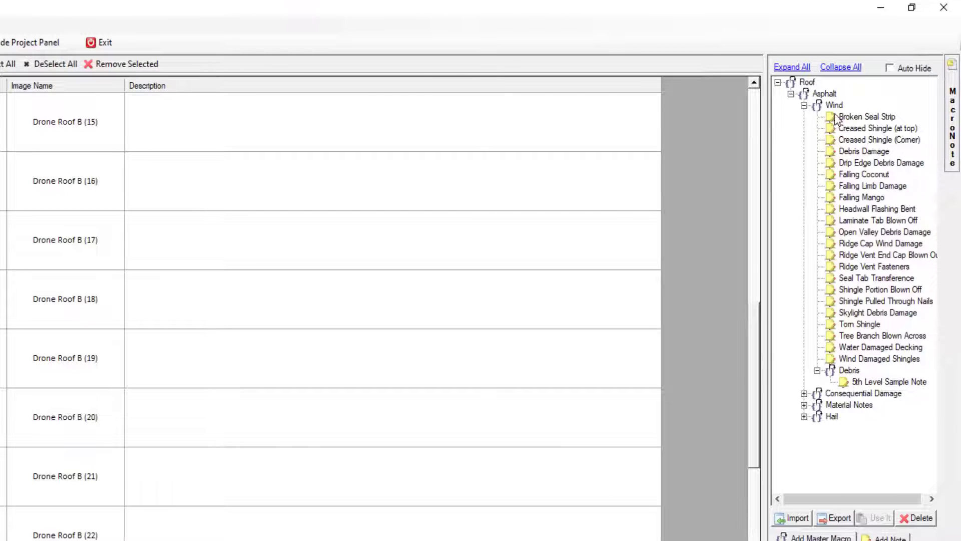
Open the Broken Seal Strip note in the Wind group and read its description text
left_click(849, 119)
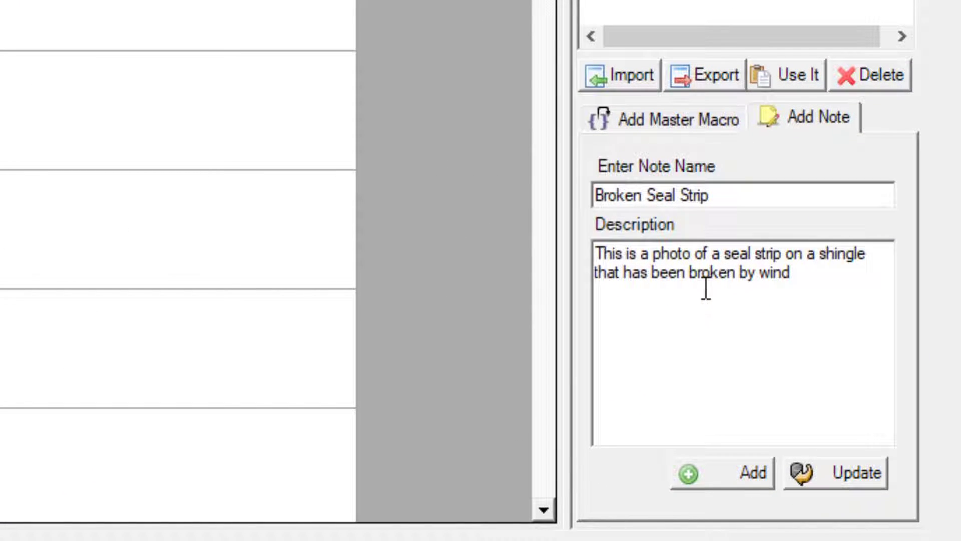
left_click_drag(845, 292, 728, 267)
left_click(776, 306)
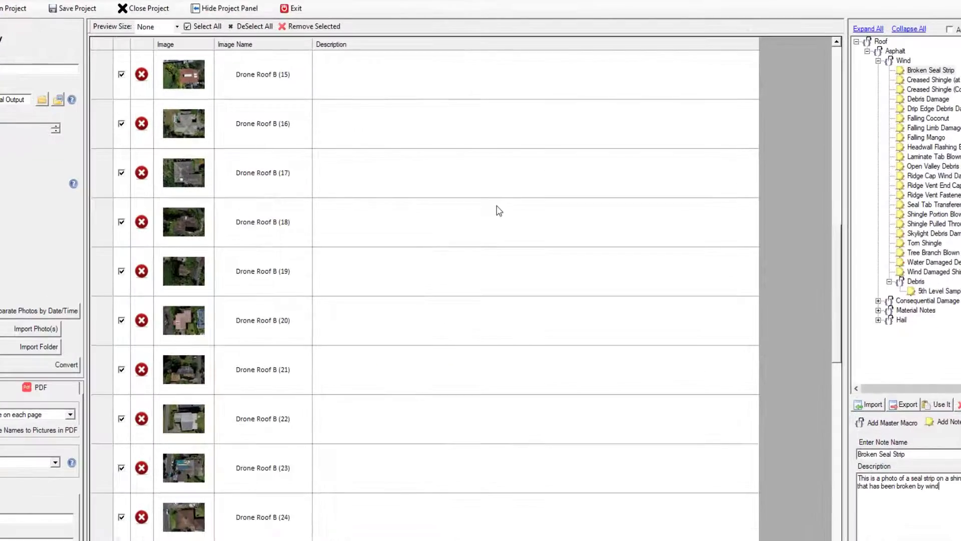
Enter "This is a note." as the description of the Drone Roof B (18) image
left_click(515, 206)
type("Th")
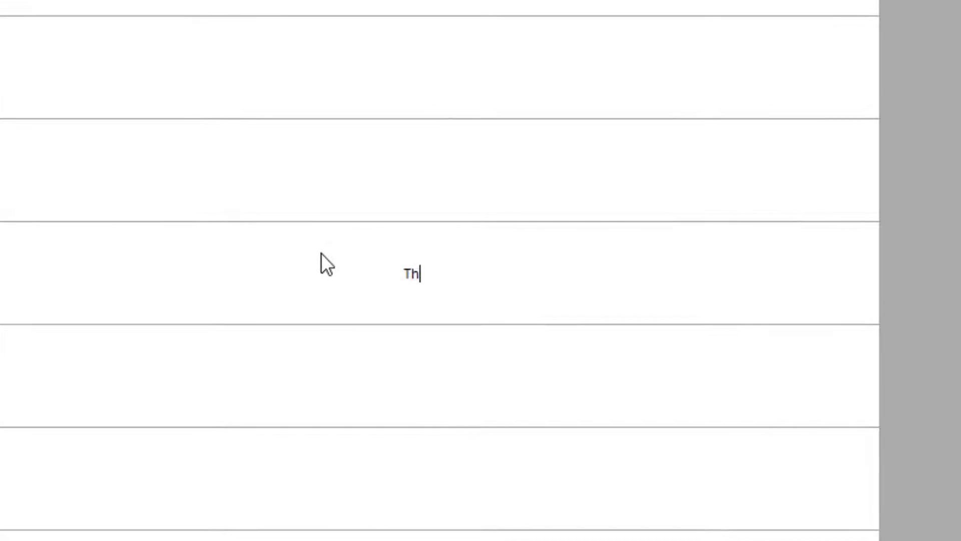
type("is is a not")
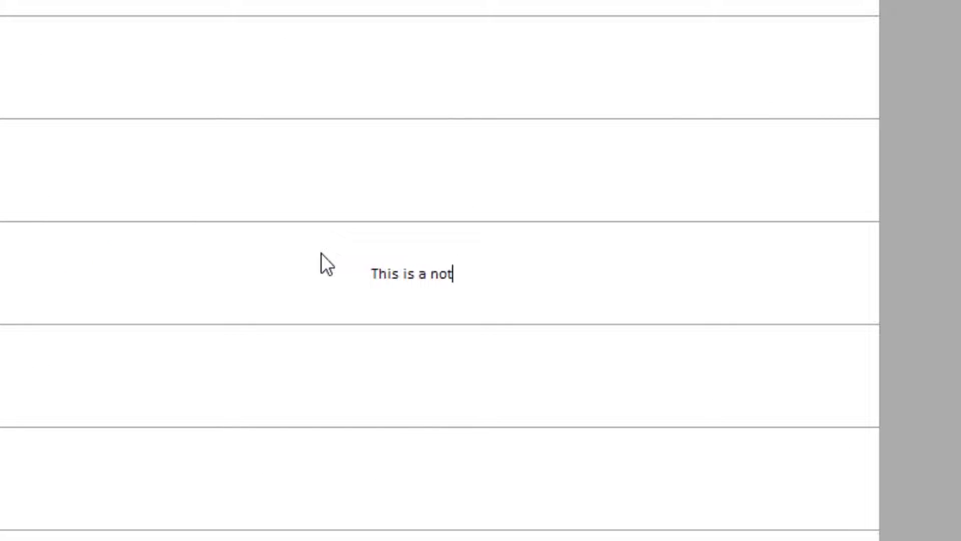
type("e")
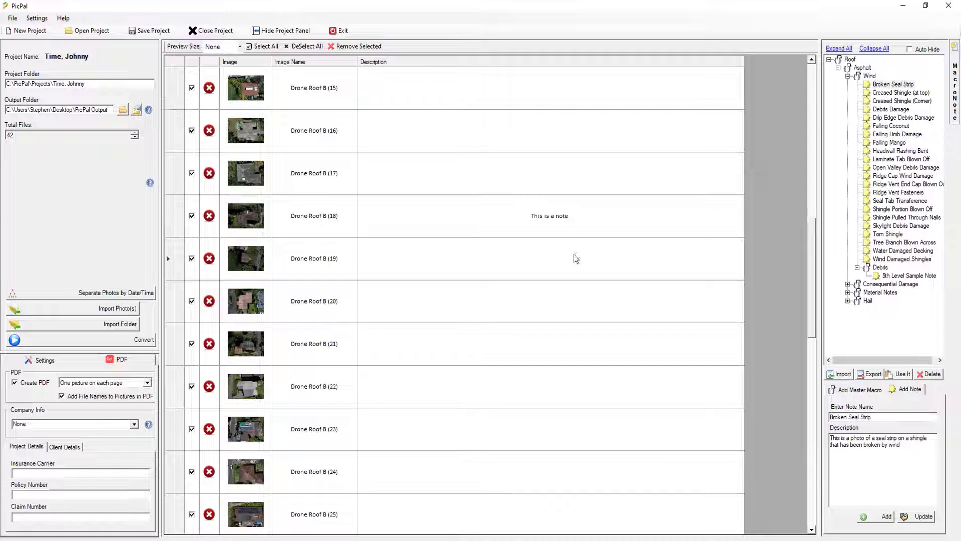
type(".")
Insert the Broken Seal Strip macro note into the description of the Drone Roof B (19) image
left_click(575, 258)
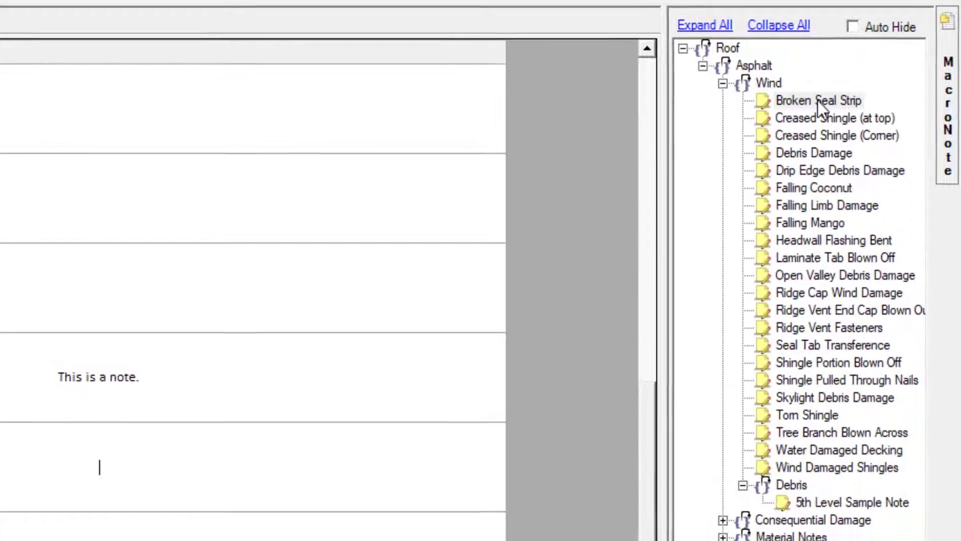
double_click(818, 101)
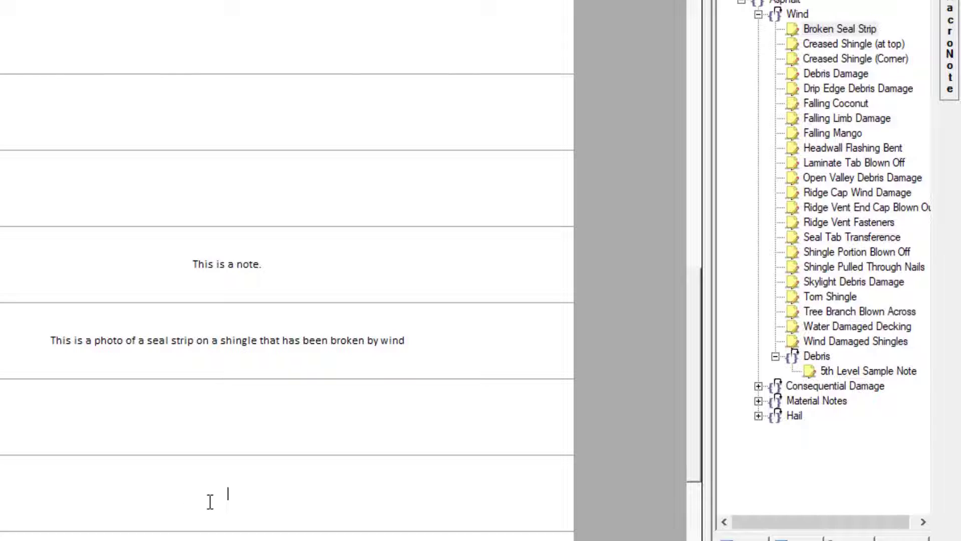
Insert the Broken Seal Strip macro note into the Drone Roof B (21) description and end the sentence with a period
double_click(846, 28)
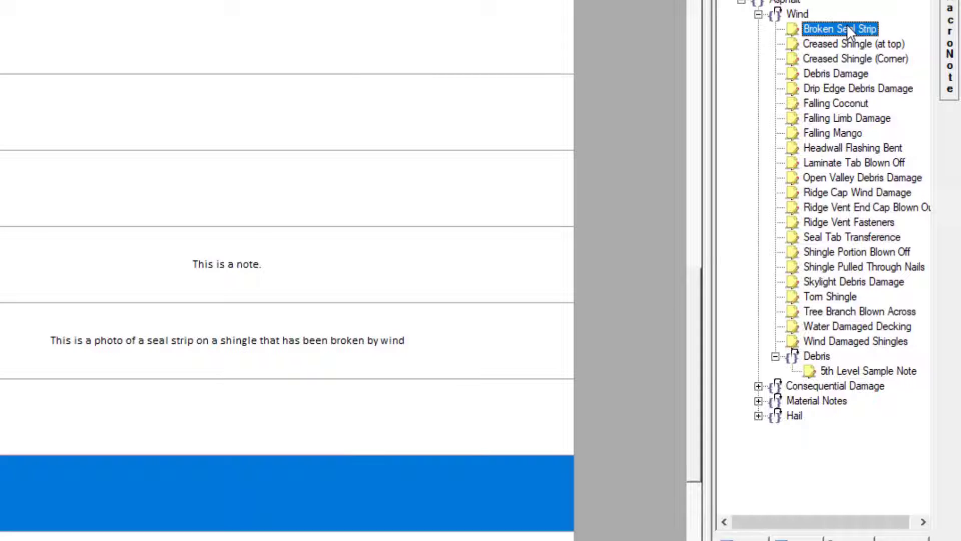
left_click(413, 493)
left_click(409, 494)
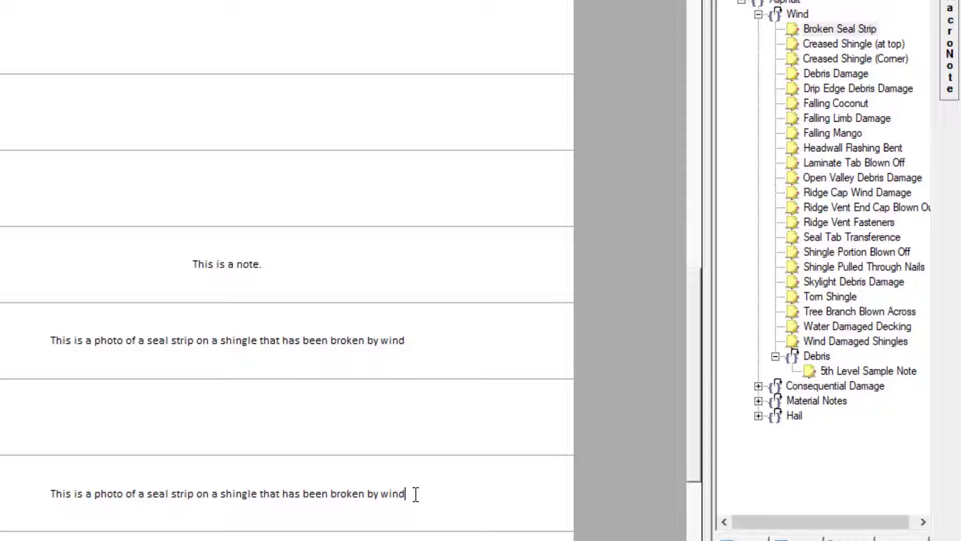
type(".")
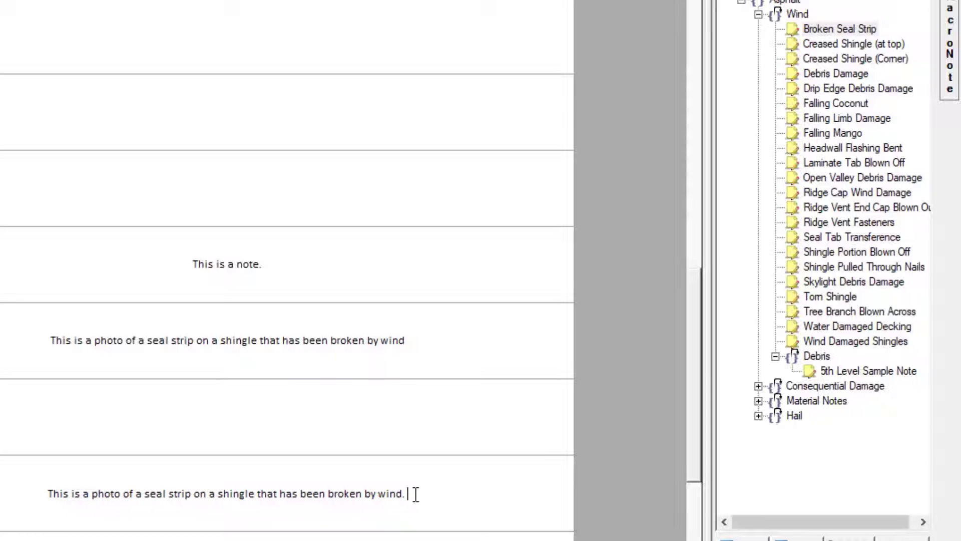
Append the Falling Limb Damage macro note to the Drone Roof B (21) description, ending it with a period and a line break
double_click(847, 118)
left_click(328, 499)
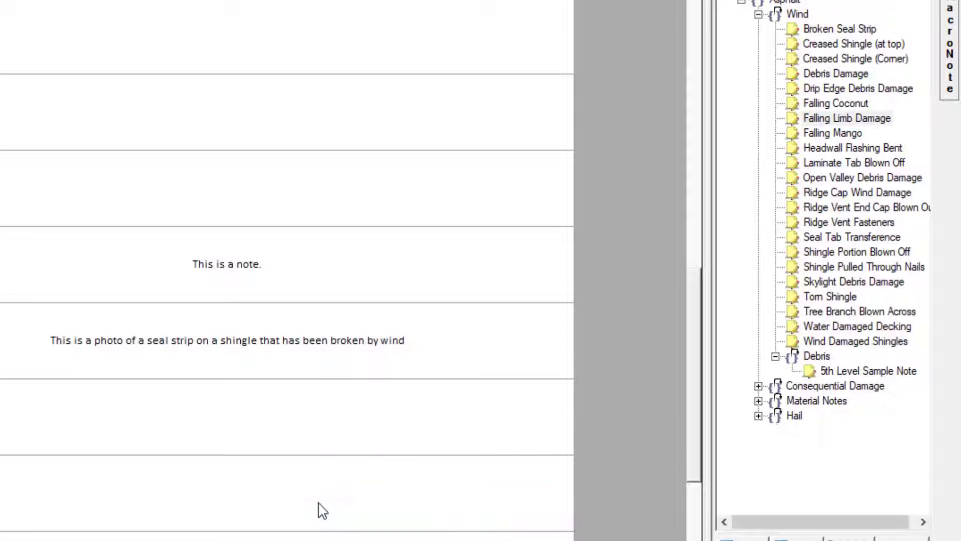
left_click(508, 500)
left_click(507, 496)
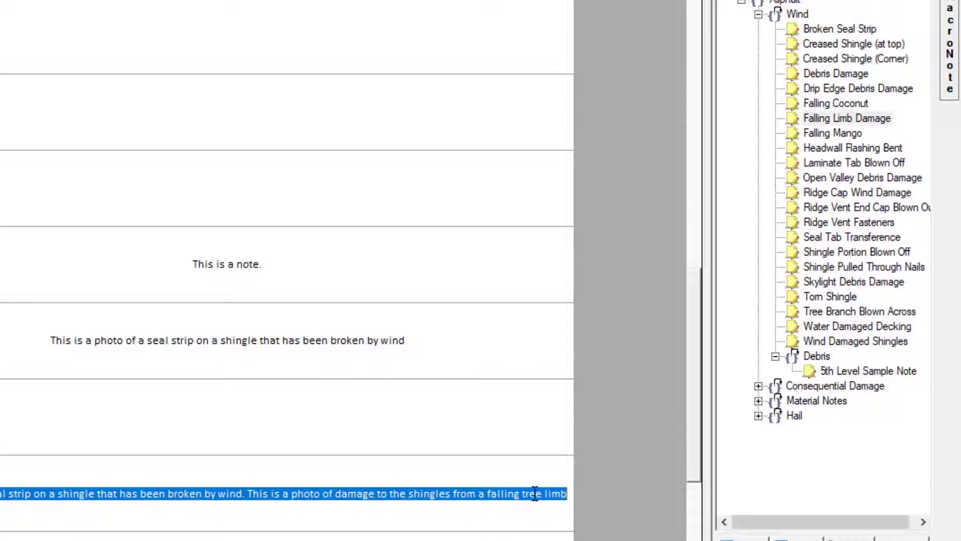
left_click(535, 493)
left_click(568, 490)
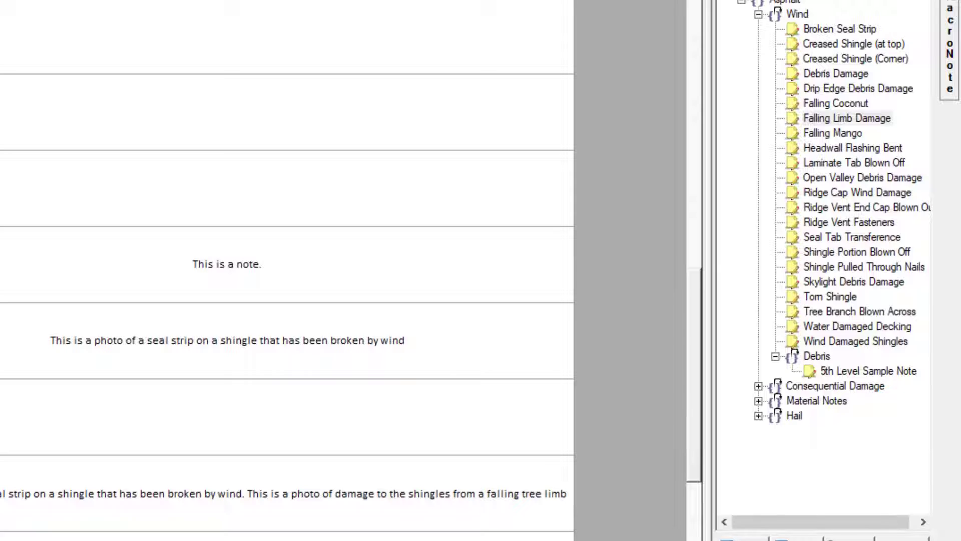
type(".")
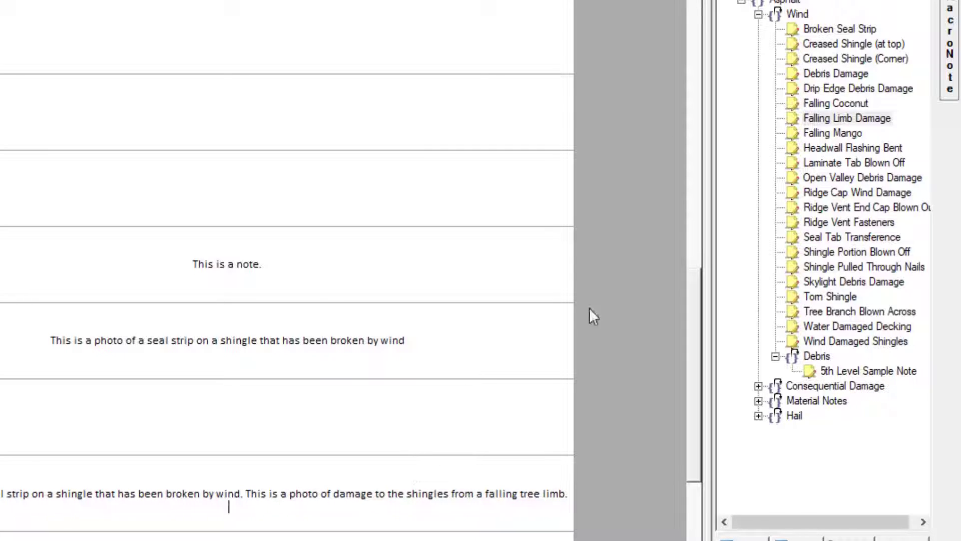
Add the Debris Damage macro note on the second line of the Drone Roof B (21) description, followed by a period and "Type a note."
left_click(839, 77)
double_click(839, 77)
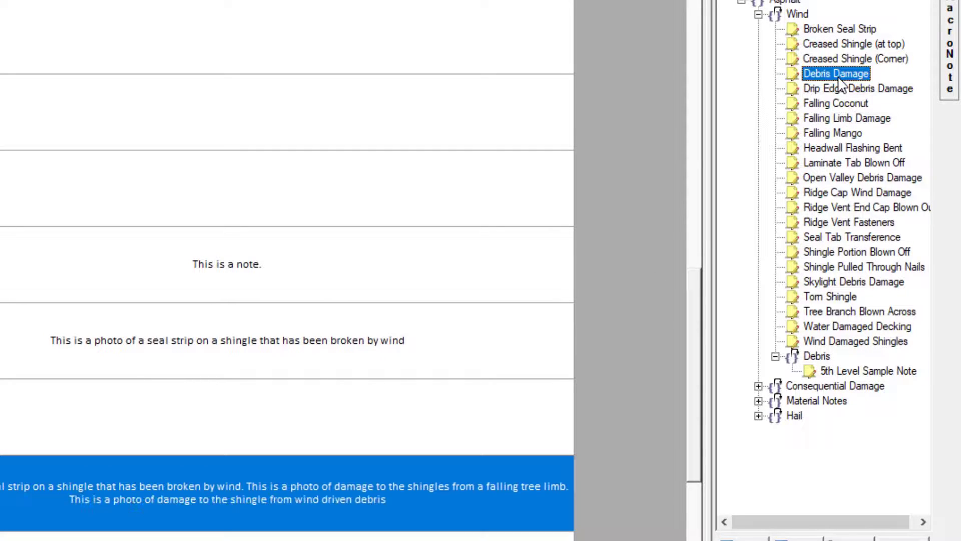
left_click(415, 488)
left_click(401, 508)
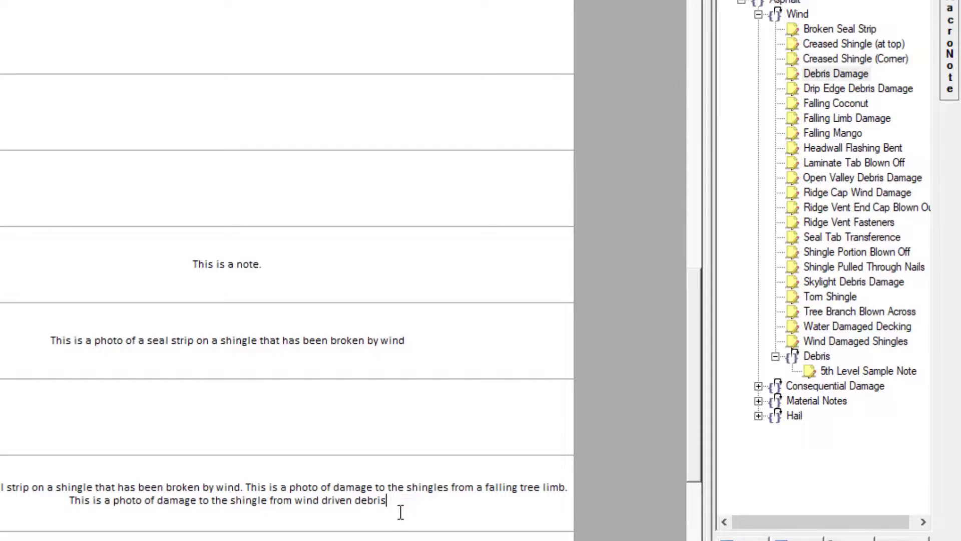
type(".")
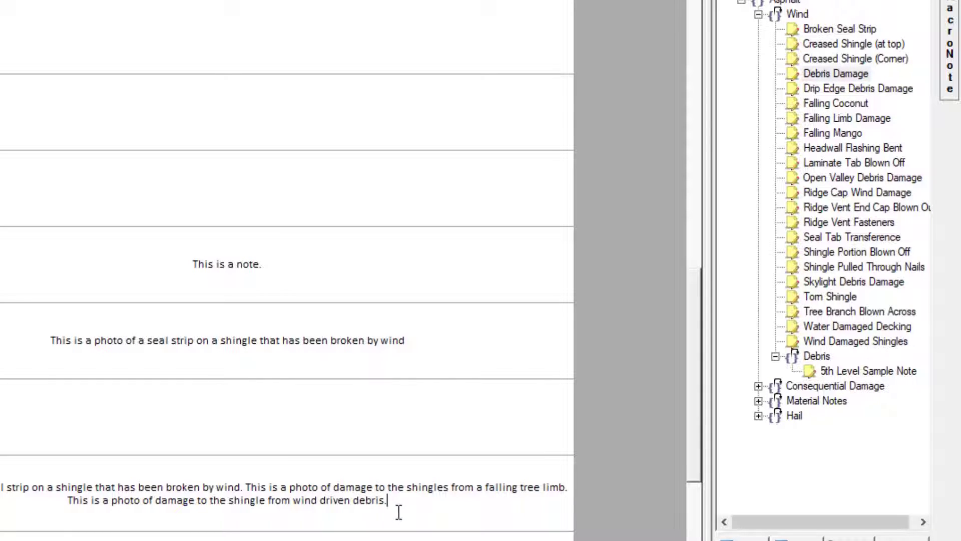
type("  Type a note.")
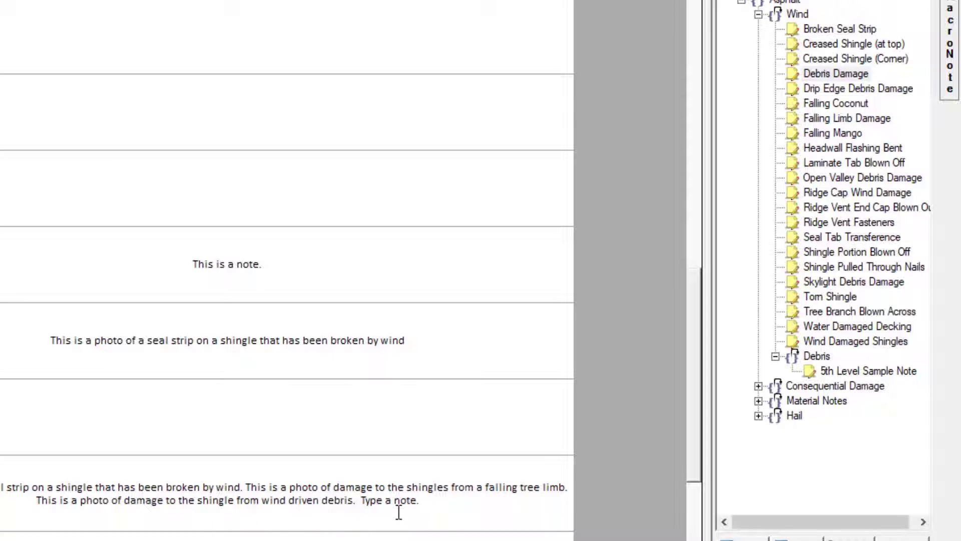
key("Return")
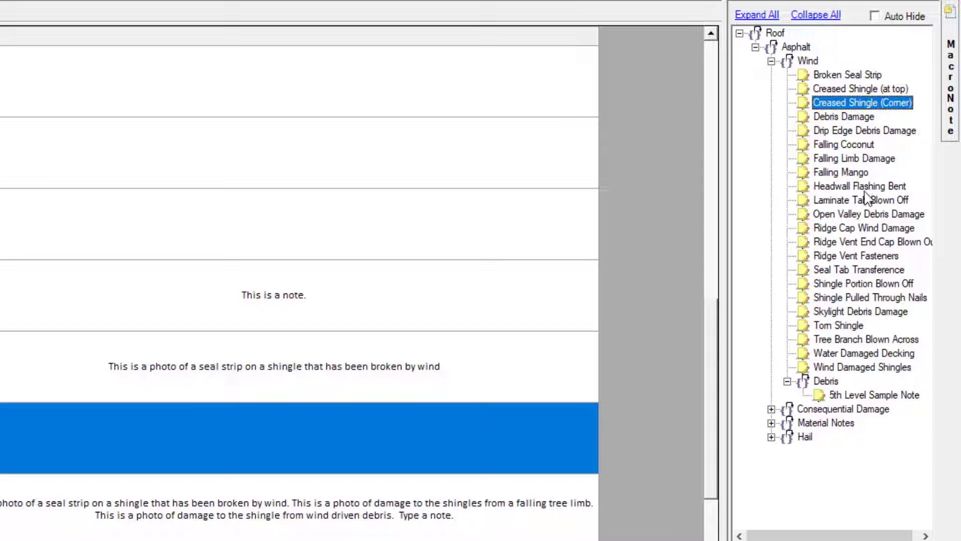
Examine the individual notes in the Wind and Consequential Damage groups and the list of notes under Material Notes
left_click(838, 325)
left_click(840, 340)
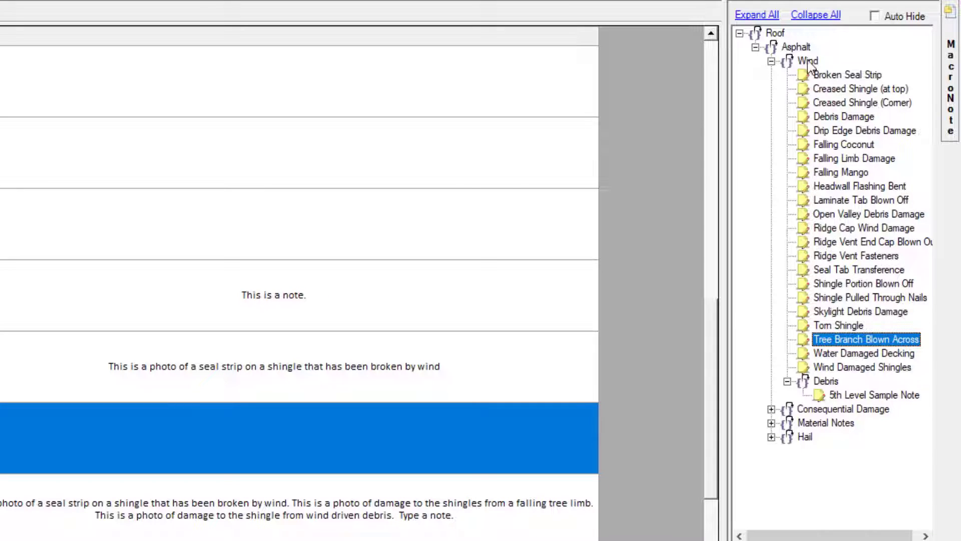
left_click(772, 60)
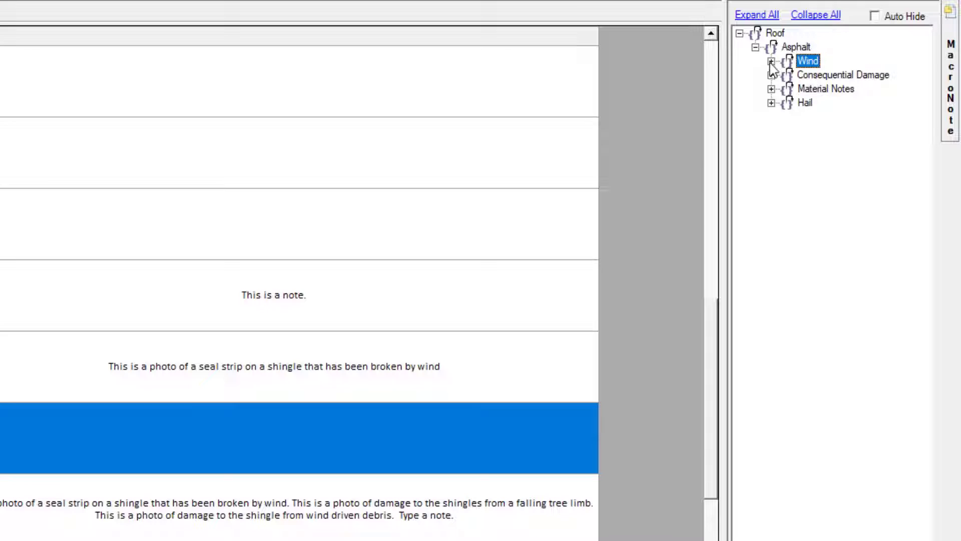
left_click(771, 74)
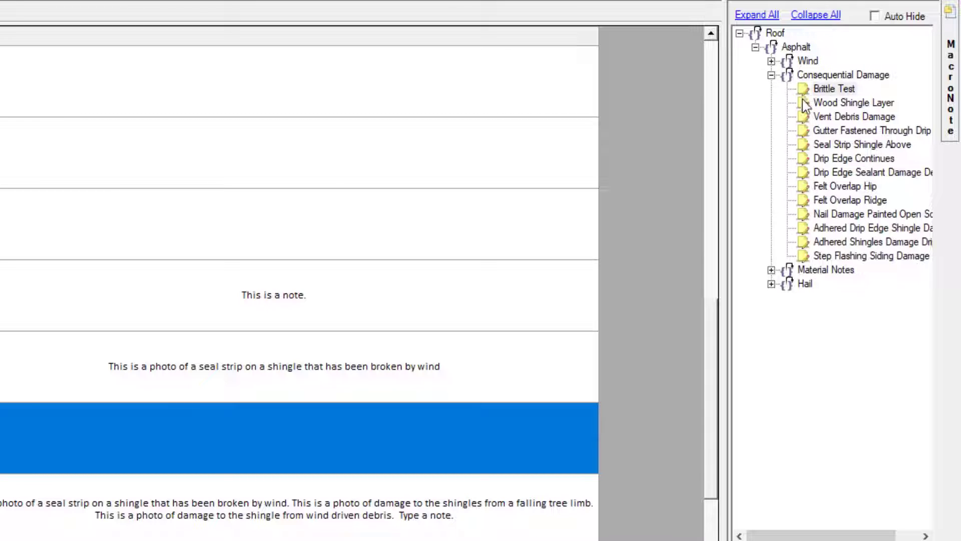
left_click(824, 91)
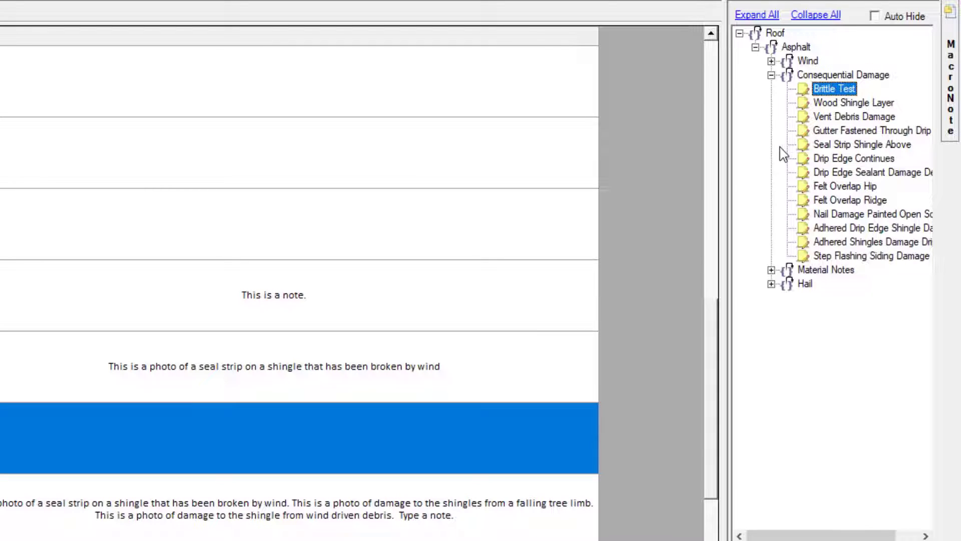
left_click(858, 117)
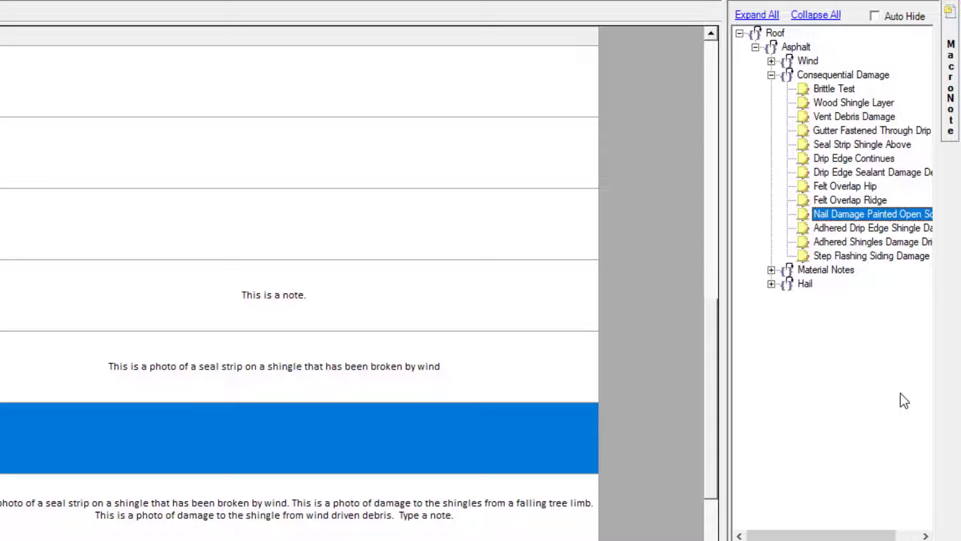
left_click(771, 75)
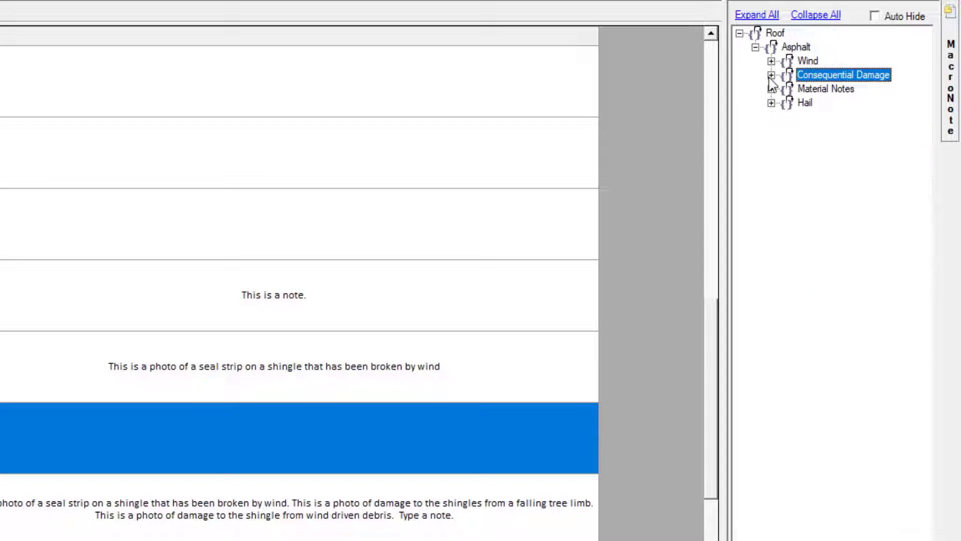
left_click(772, 89)
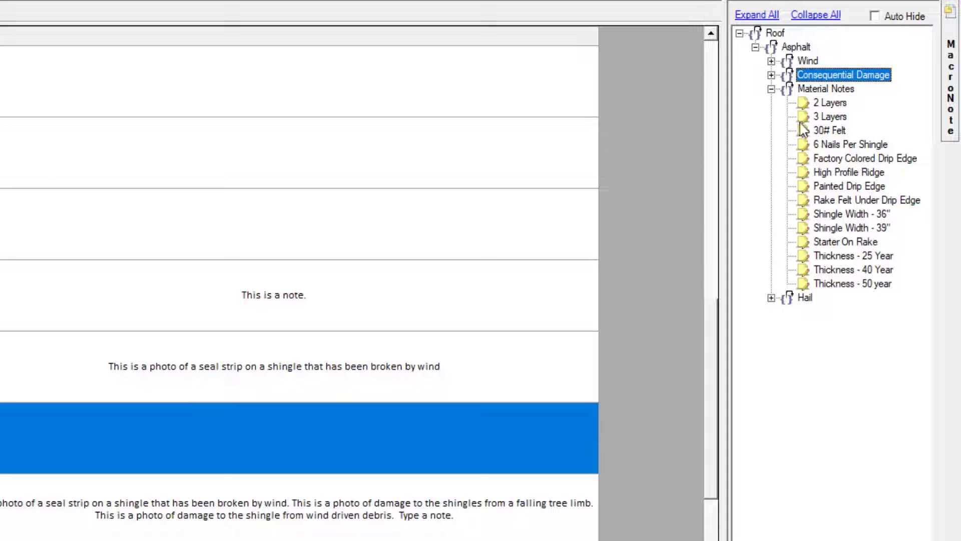
Examine individual notes in the Material Notes group and in the Hail group of the Asphalt macros
left_click(829, 105)
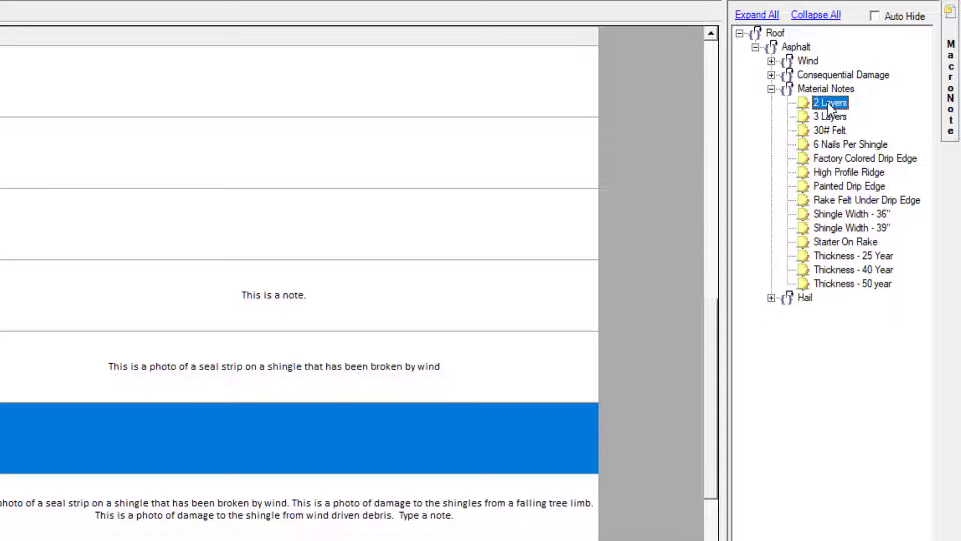
left_click(865, 146)
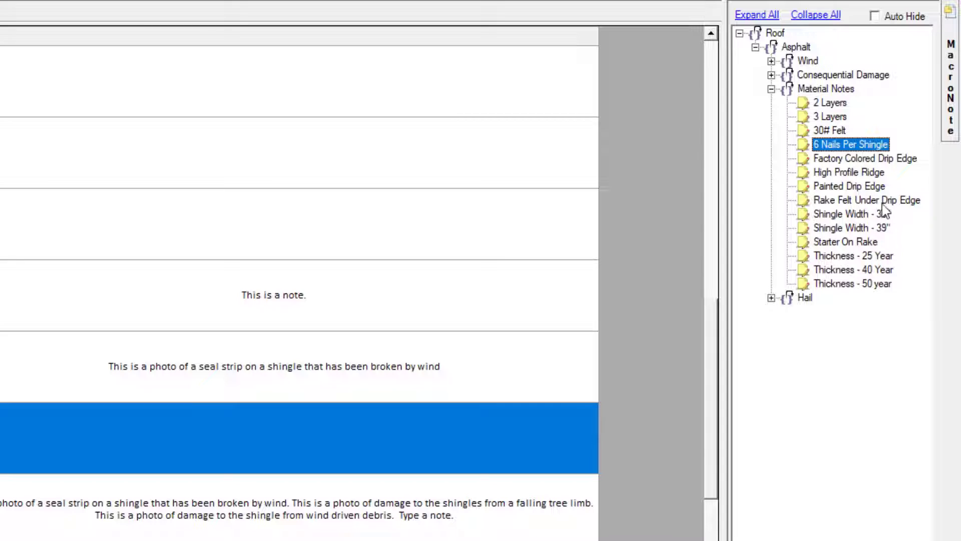
left_click(870, 242)
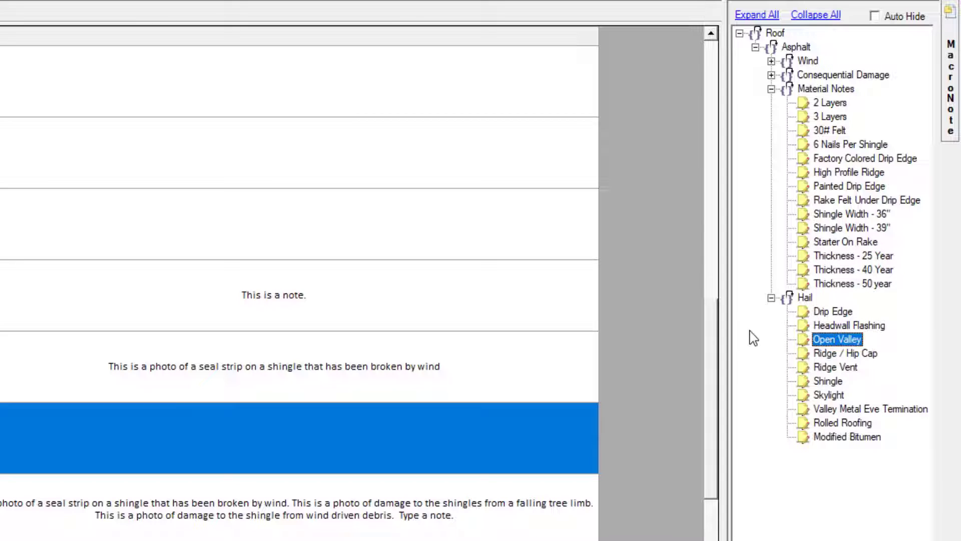
left_click(809, 300)
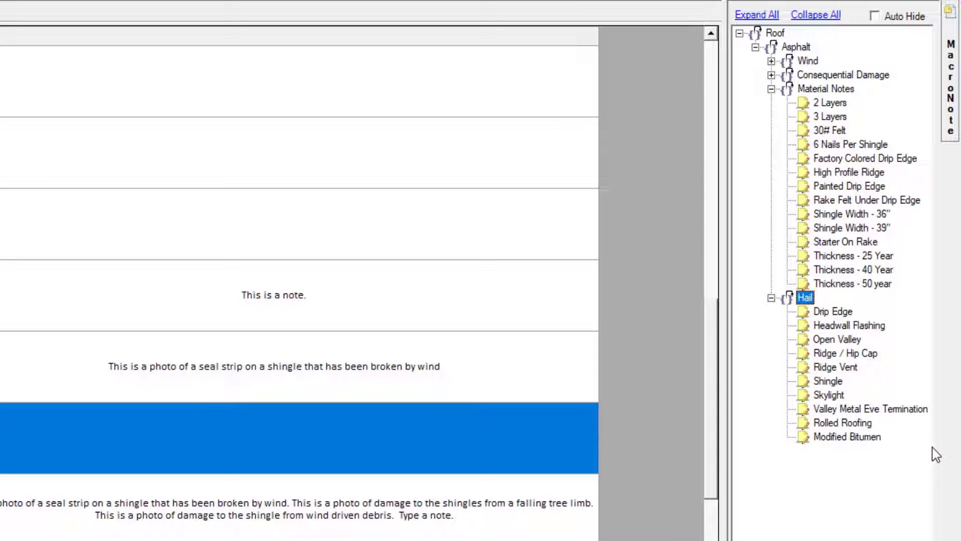
left_click(879, 324)
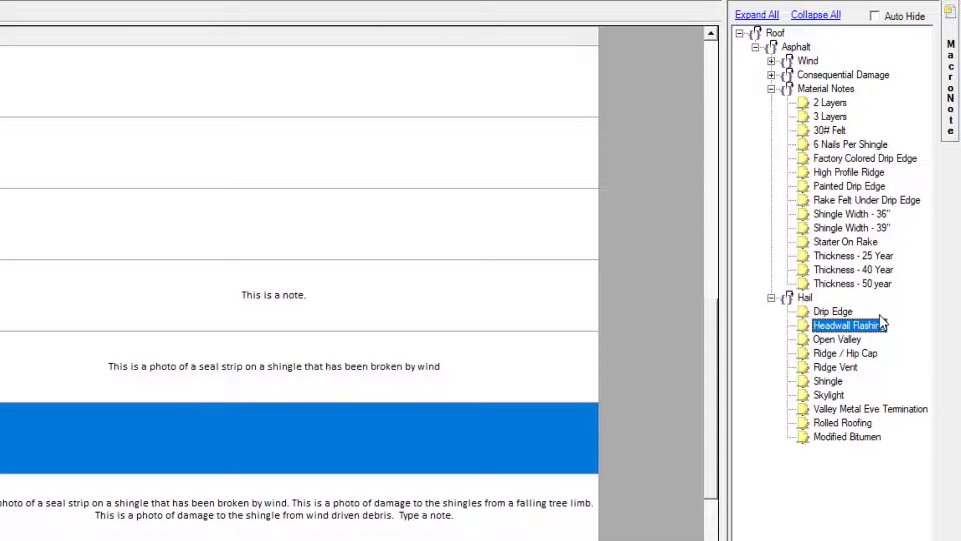
left_click(858, 344)
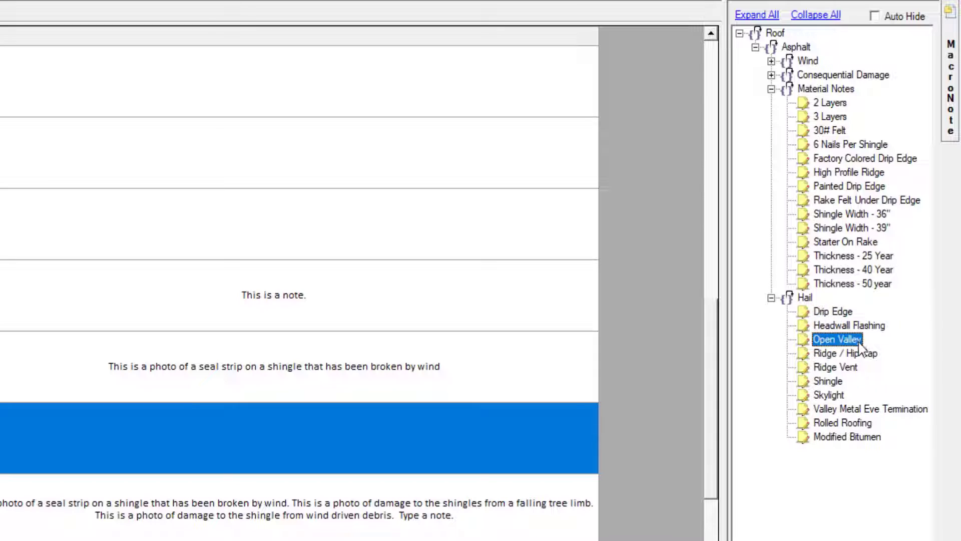
left_click(833, 395)
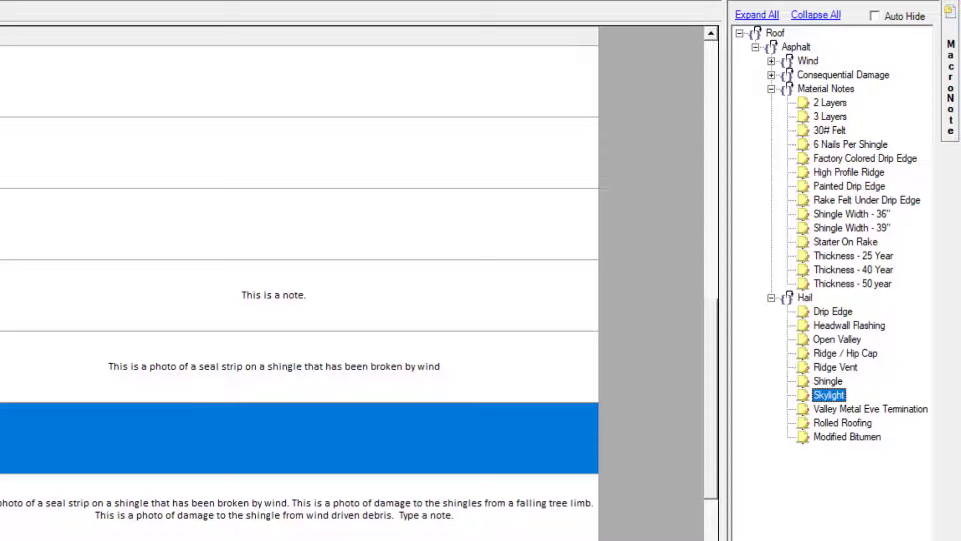
Examine the Wind group with its Debris subgroup and 5th Level Sample Note, and trace the parent levels up to Roof
left_click(725, 183)
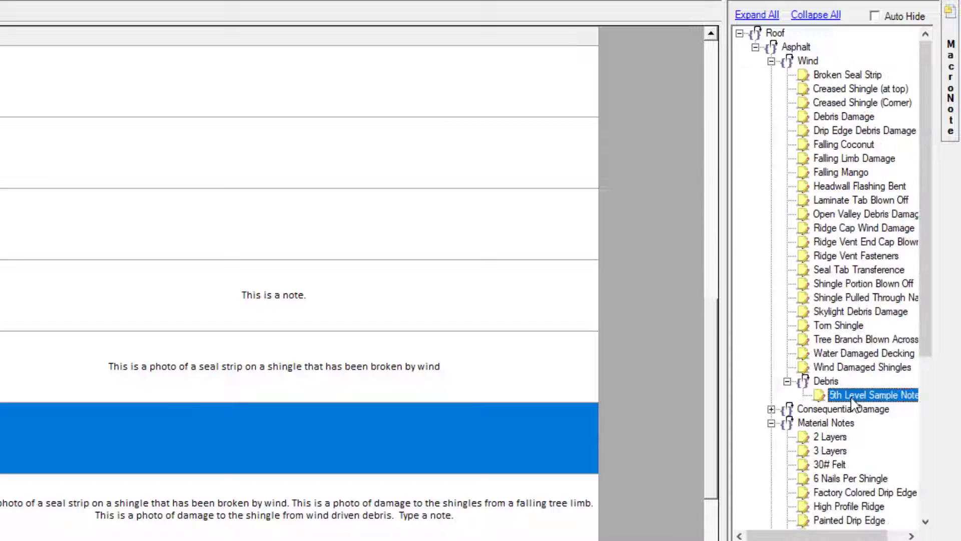
left_click(818, 368)
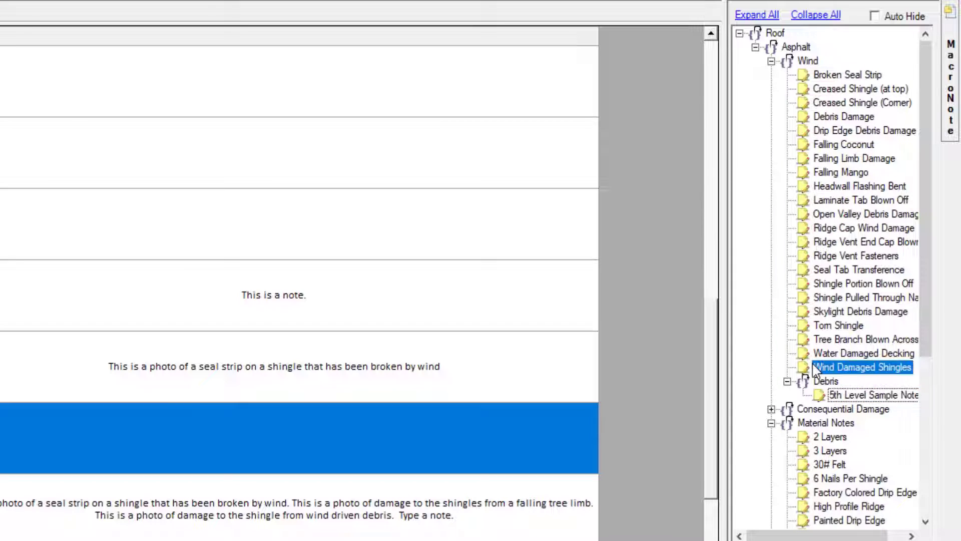
left_click(807, 61)
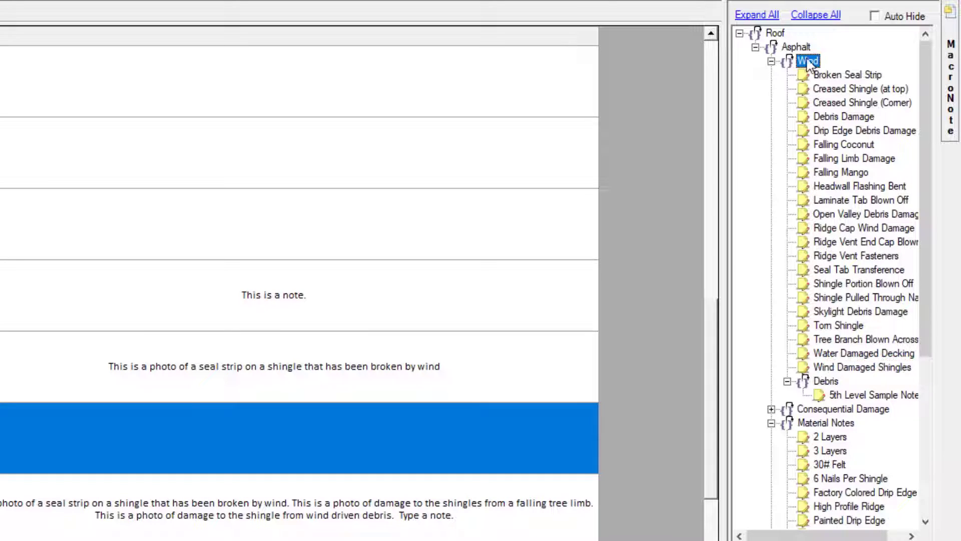
left_click(795, 47)
left_click(774, 34)
Collapse the whole macro tree, and reopen it level by level through Roof and Asphalt to the Wind notes
left_click(815, 14)
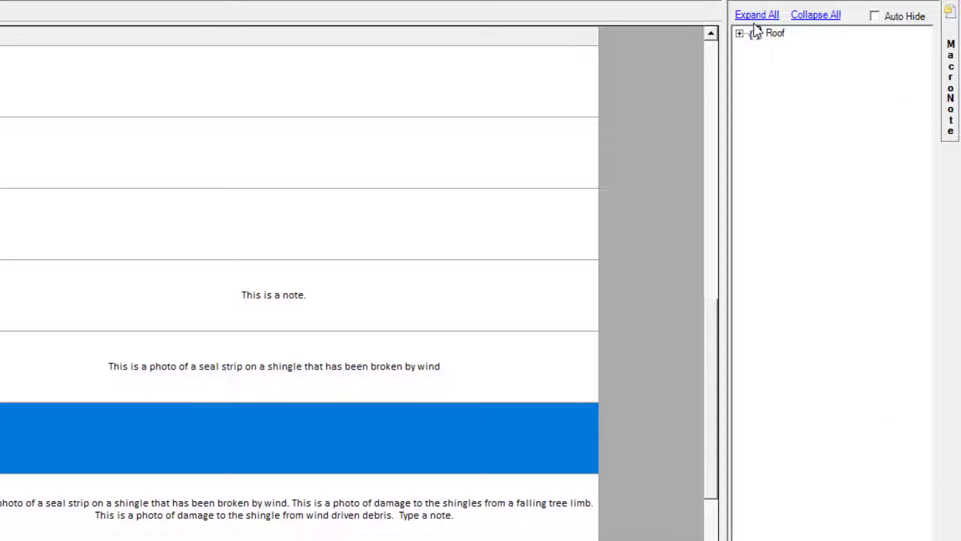
left_click(739, 34)
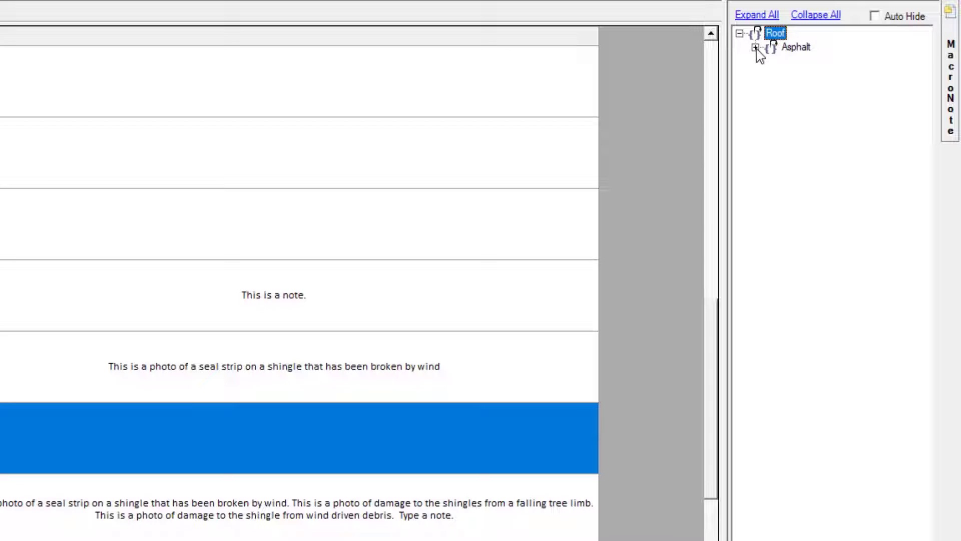
left_click(754, 48)
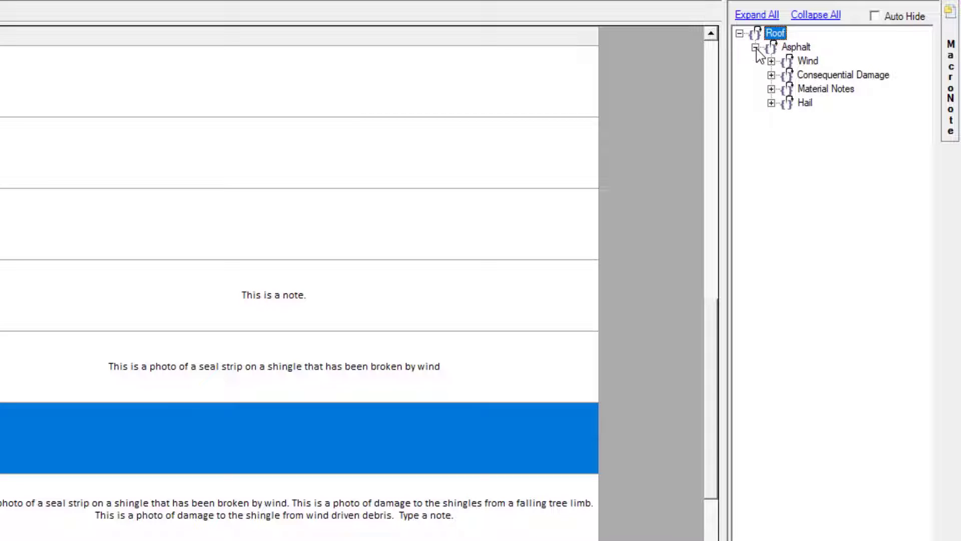
left_click(771, 61)
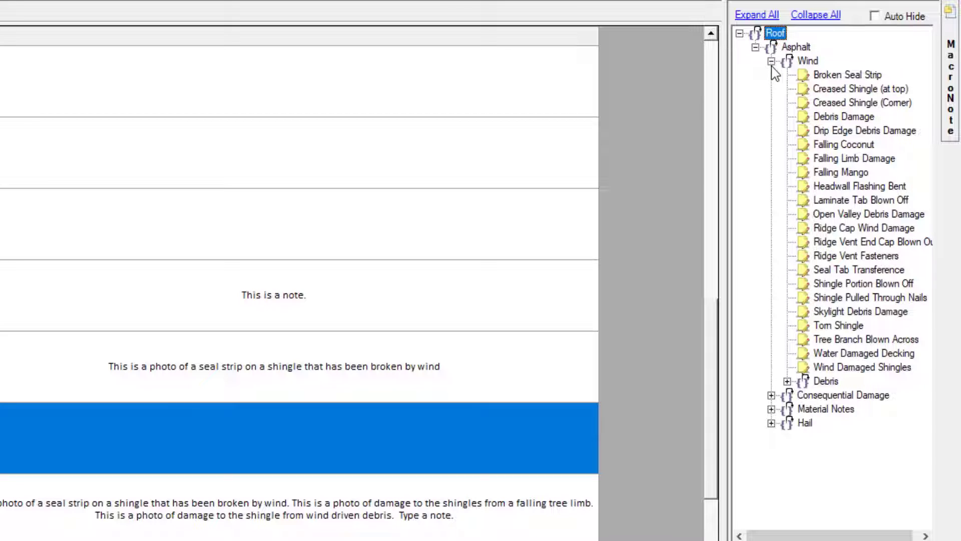
Open the Broken Seal Strip note to examine its name and description, and update the note
left_click(846, 75)
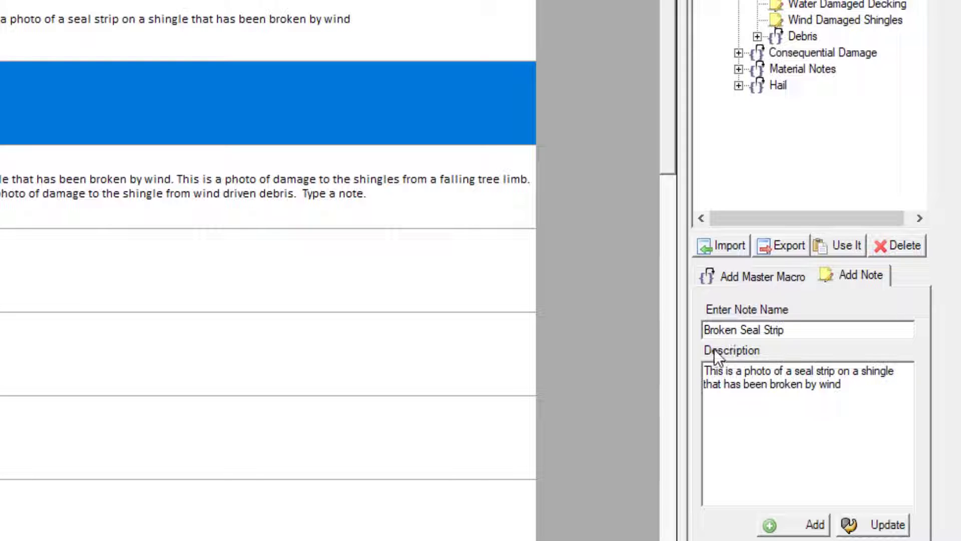
left_click(891, 475)
left_click(896, 524)
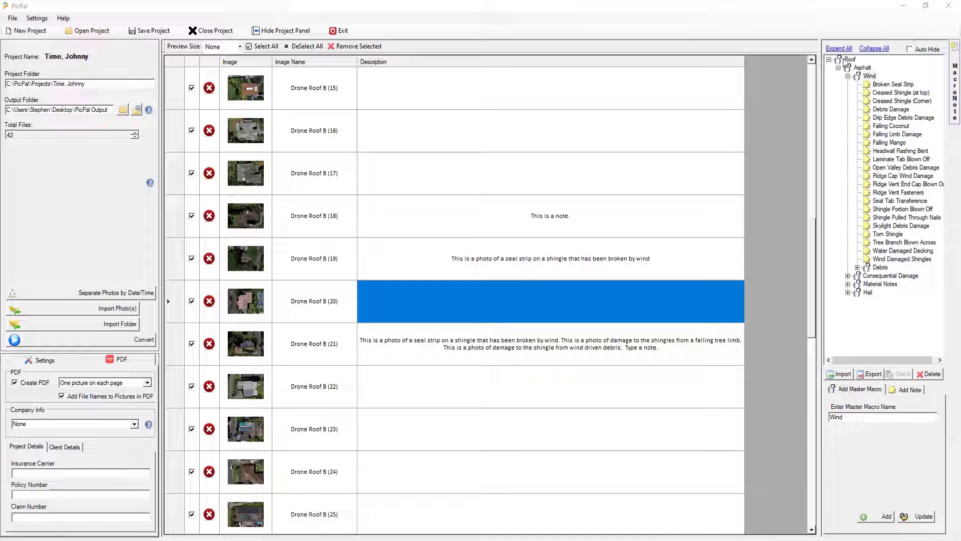
Add a note named "A Test" with the description "This is a test" to the Wind group
left_click(871, 76)
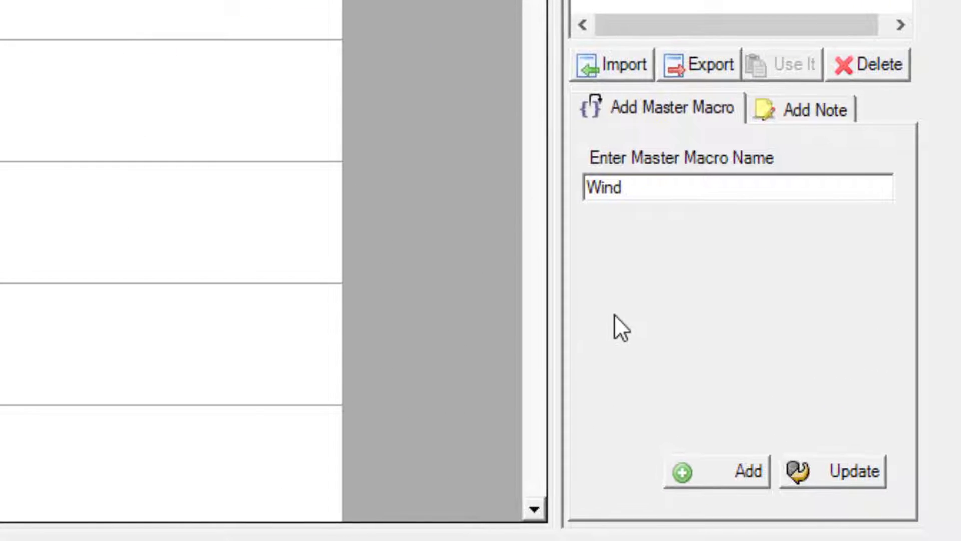
left_click_drag(657, 188, 561, 179)
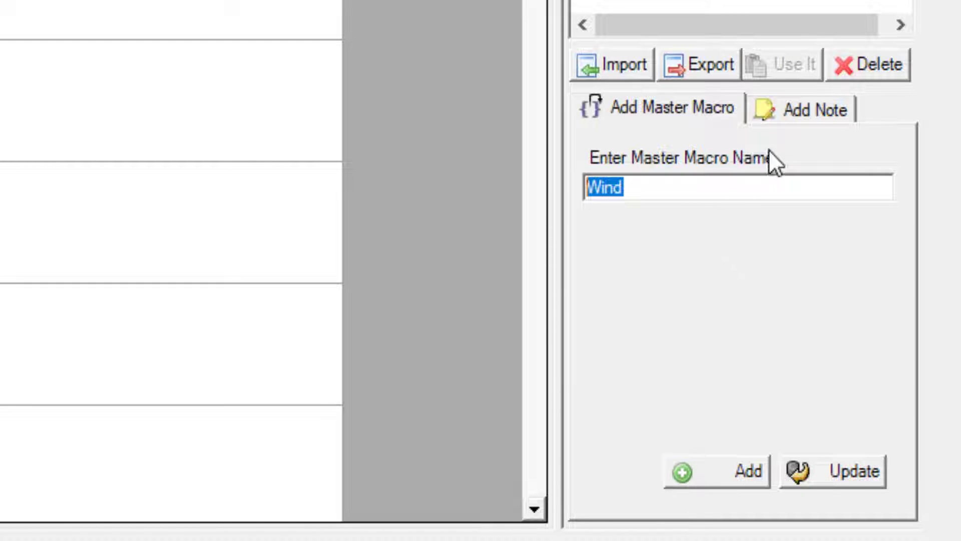
left_click(815, 109)
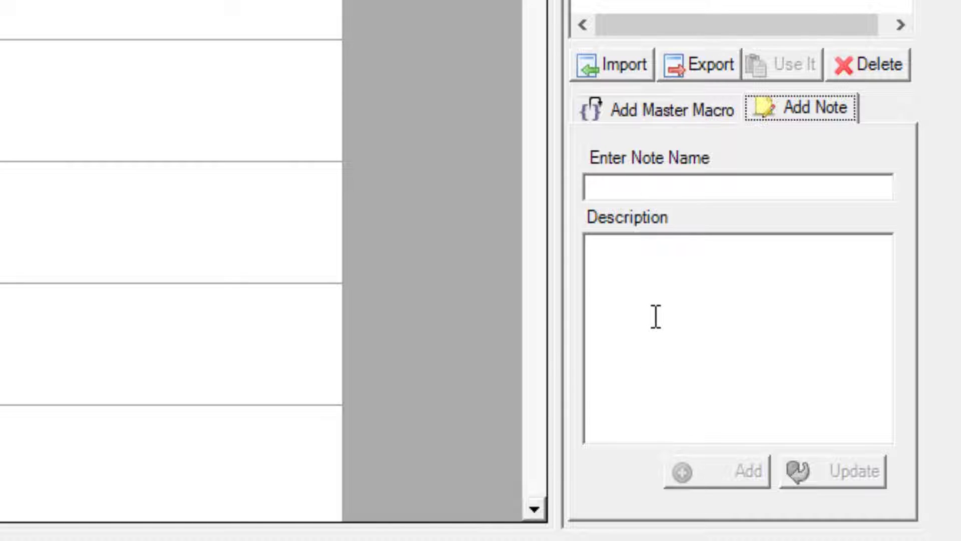
left_click(664, 189)
type("A Test")
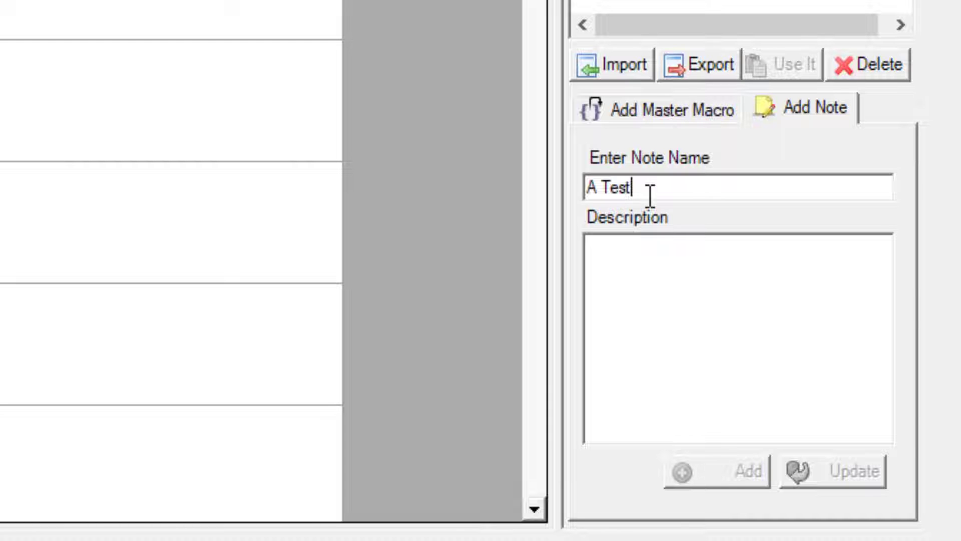
key("Tab")
type("This is a test")
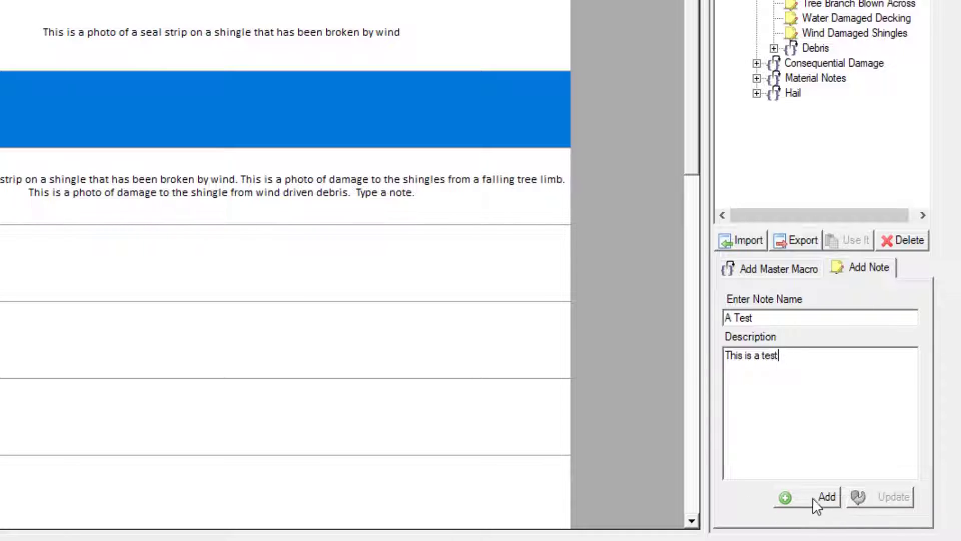
left_click(800, 494)
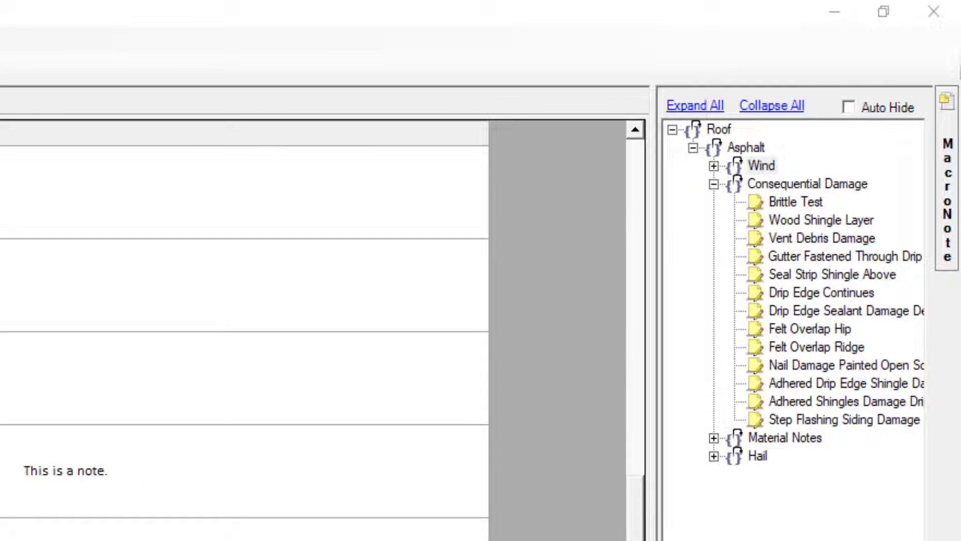
Add a note named "A Test" with the description "This is a test" to the Consequential Damage group
left_click(790, 186)
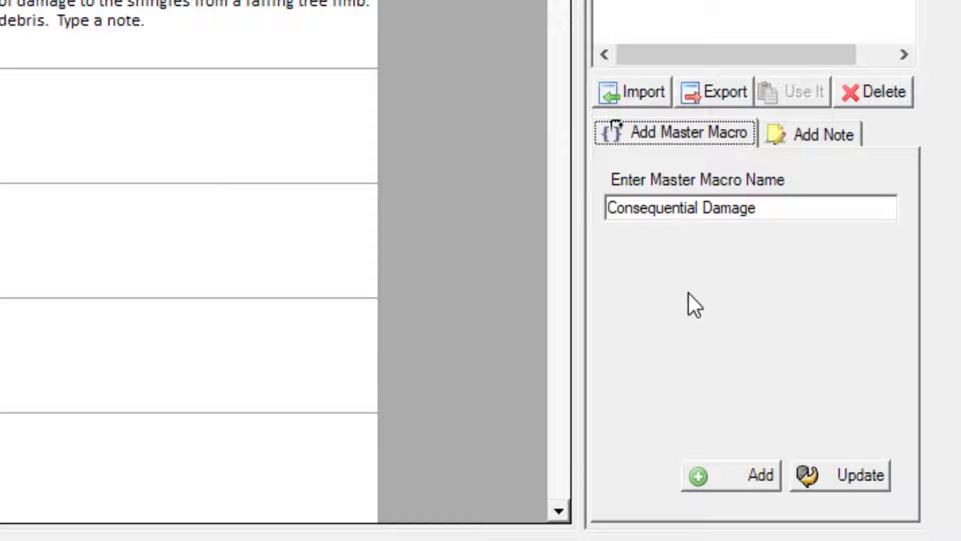
left_click_drag(618, 207, 765, 207)
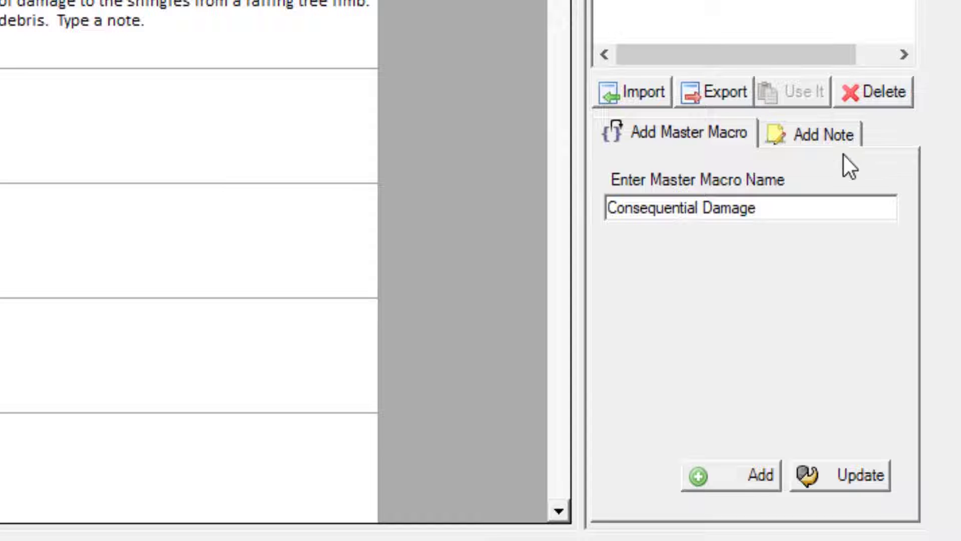
left_click(813, 140)
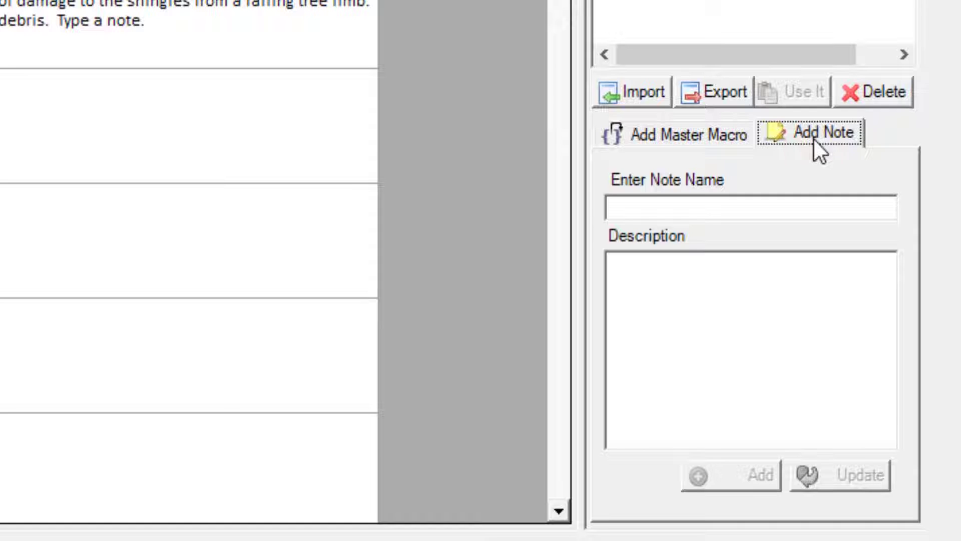
left_click(771, 213)
type("A Test")
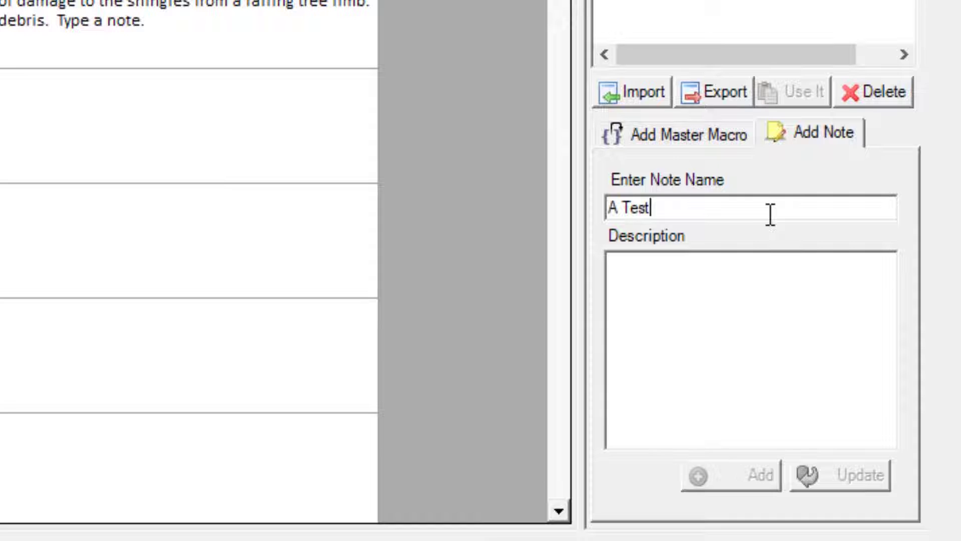
key("Tab")
type("This is a ")
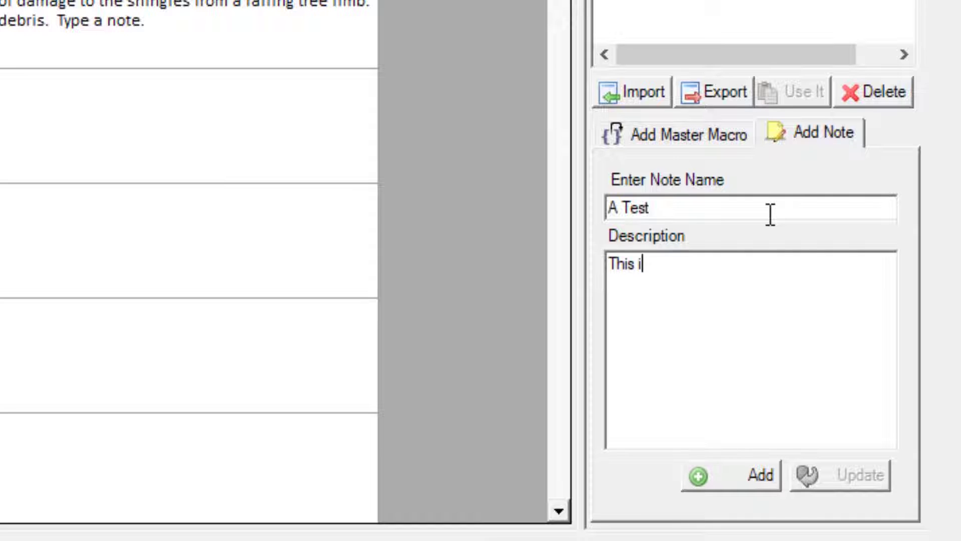
type("test")
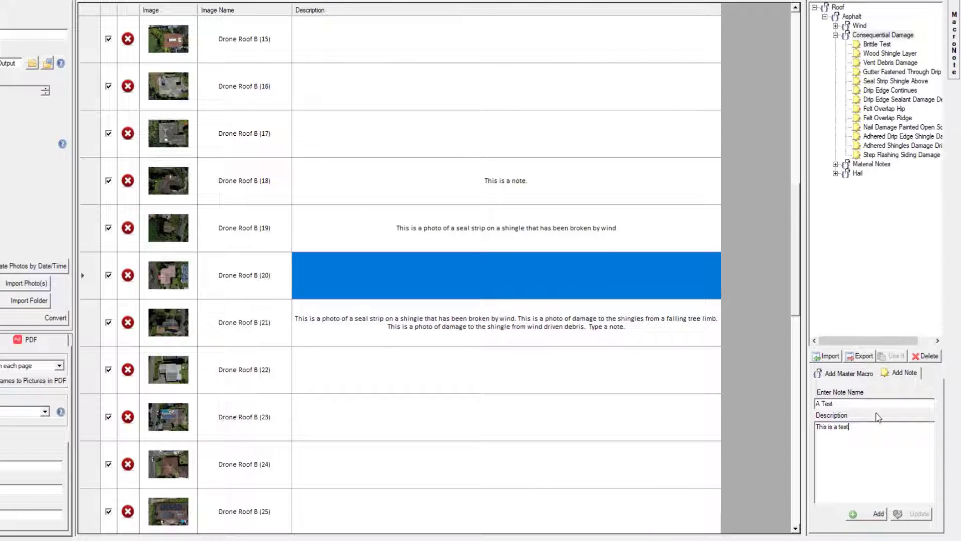
left_click(869, 515)
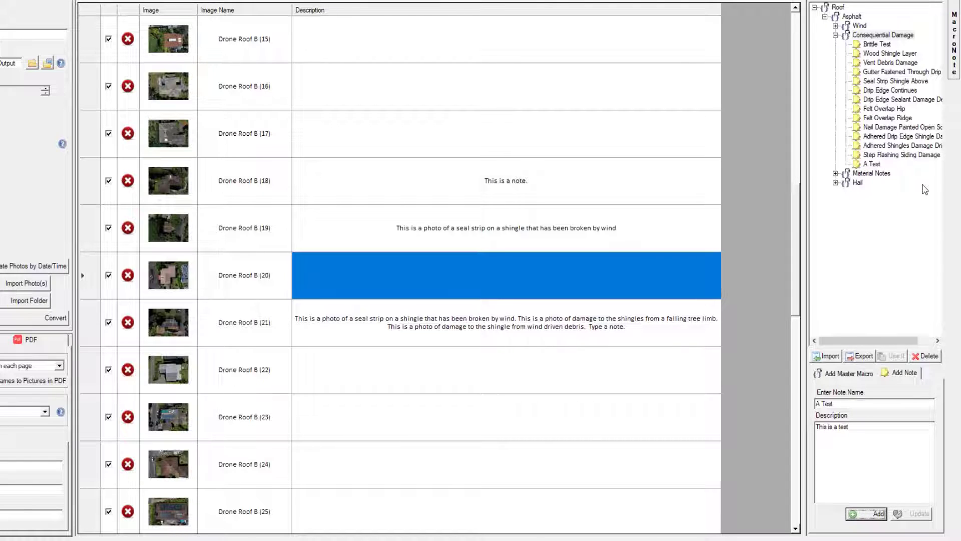
Delete the A Test note from the Consequential Damage group
left_click(869, 166)
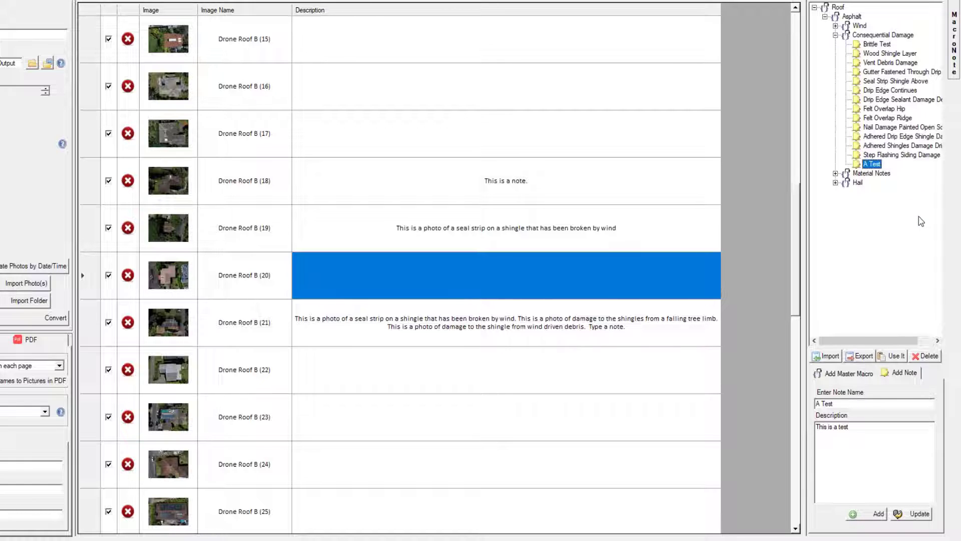
left_click(932, 358)
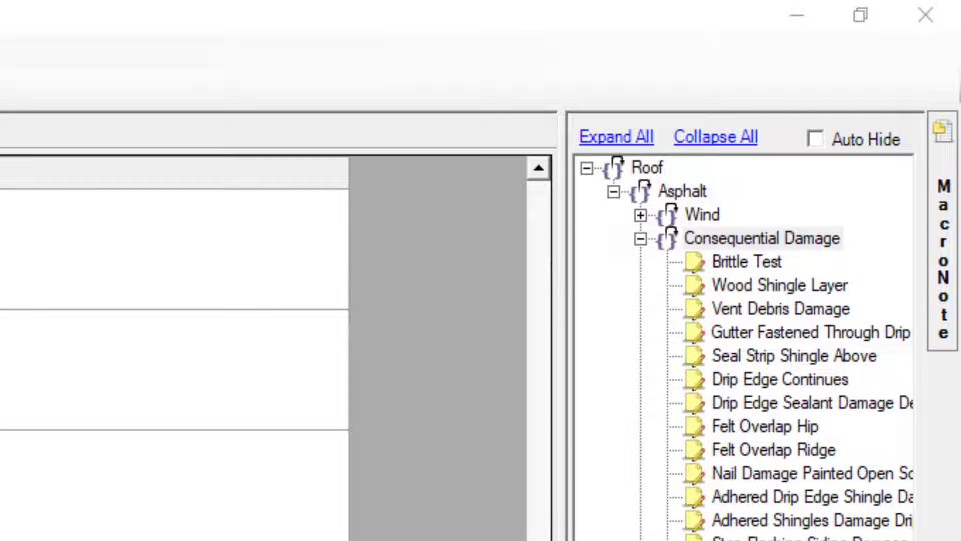
Add a master macro named "Siding" under Roof
left_click(647, 168)
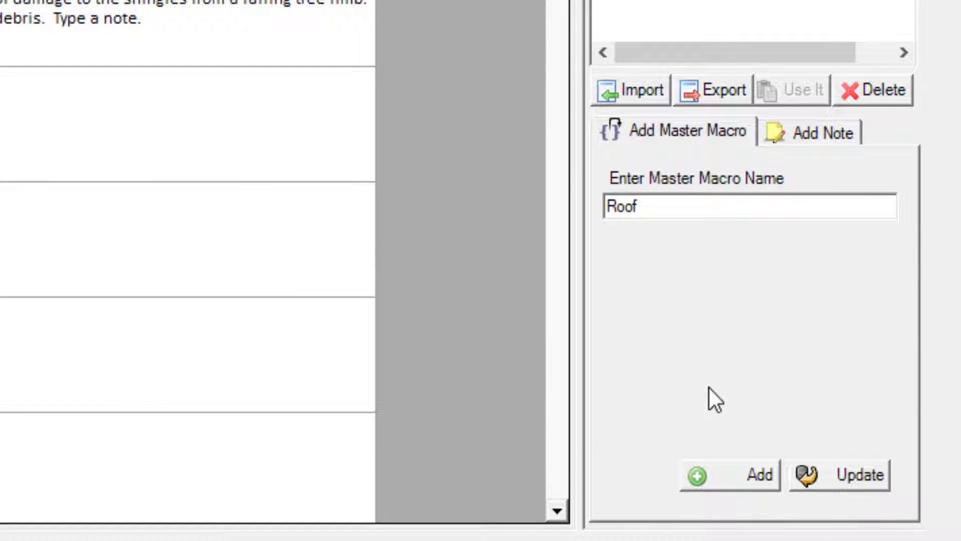
left_click(847, 414)
double_click(652, 198)
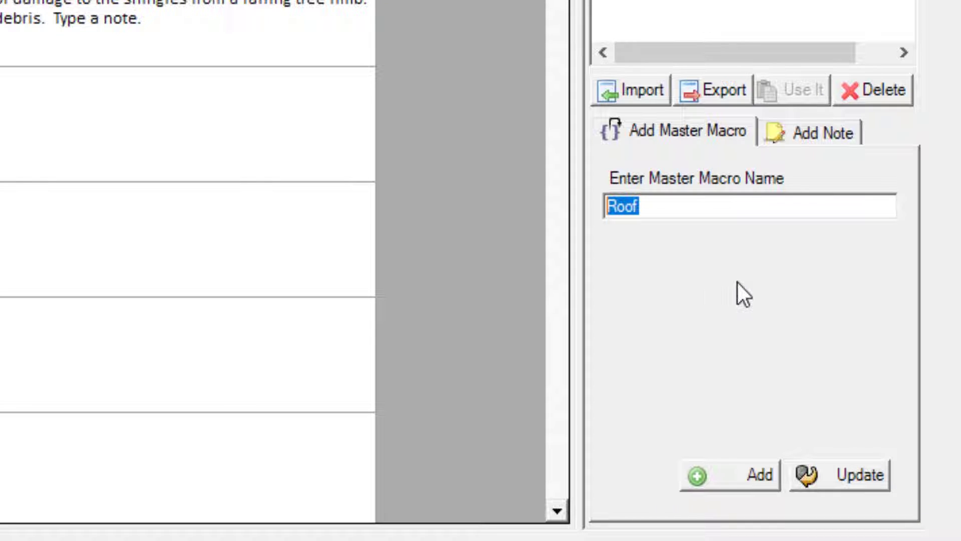
type("Siding")
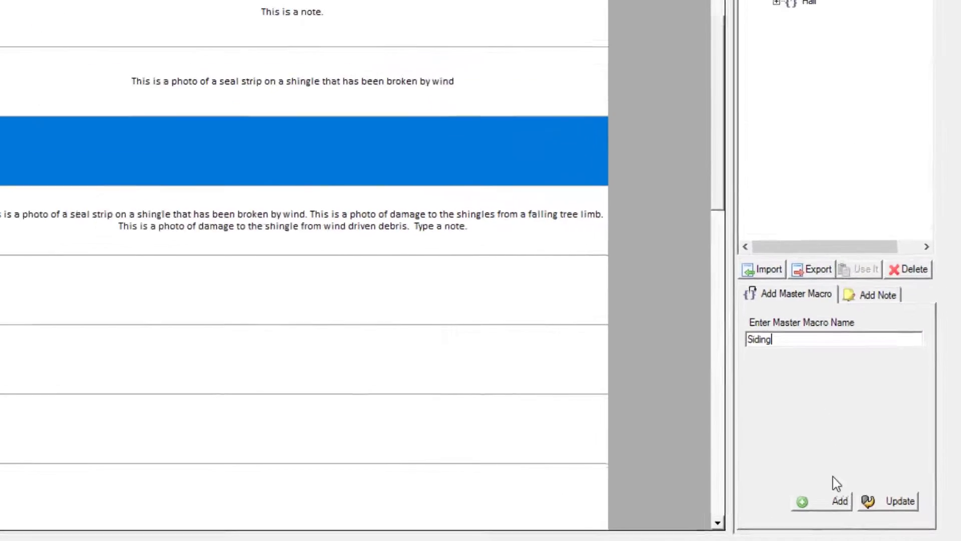
left_click(841, 505)
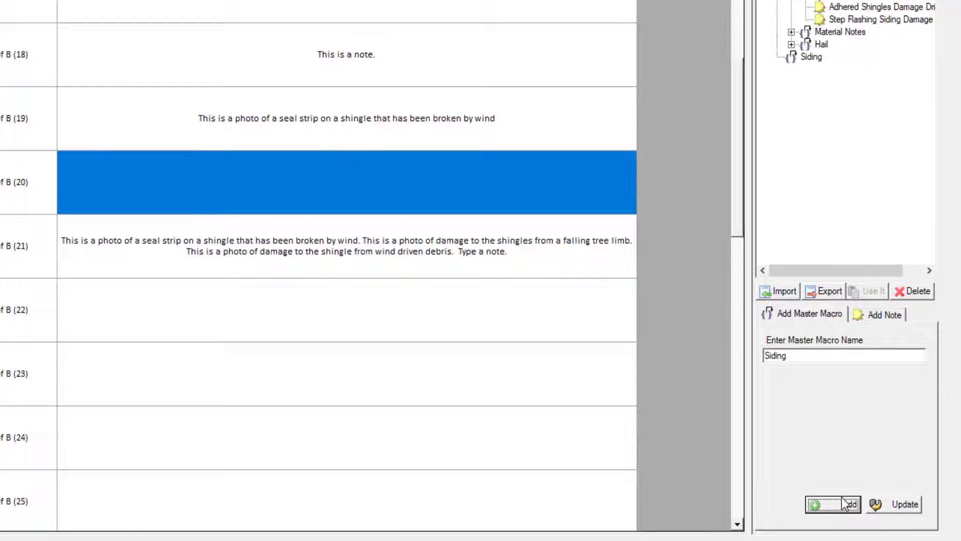
Add a master macro named "Wood" under Siding
left_click(811, 57)
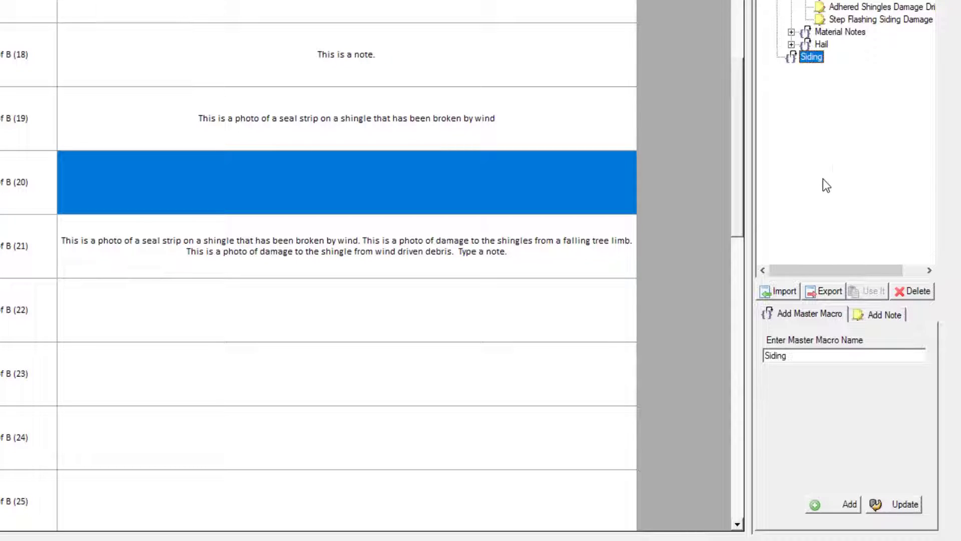
type("Roof")
left_click(810, 56)
left_click_drag(809, 353, 729, 353)
left_click_drag(790, 355, 755, 359)
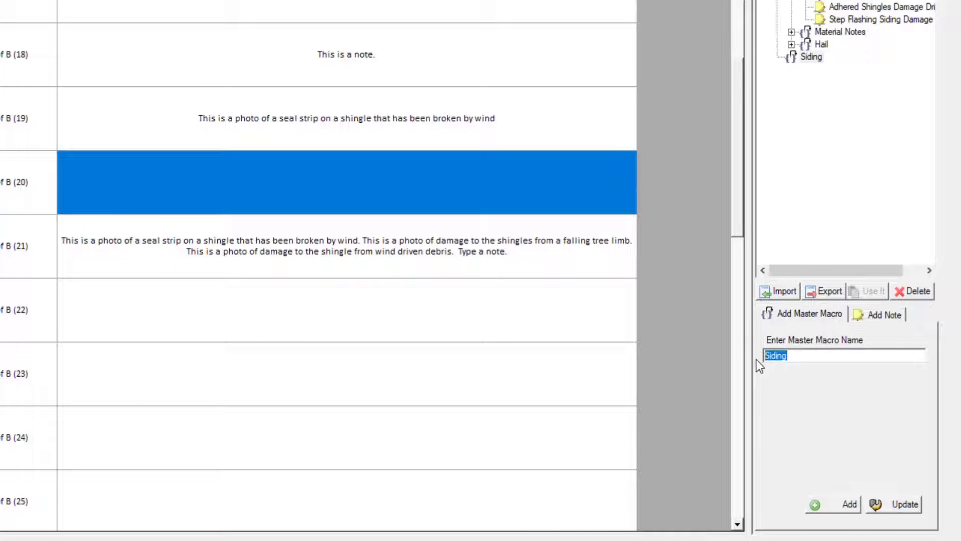
type("Wood")
left_click(838, 507)
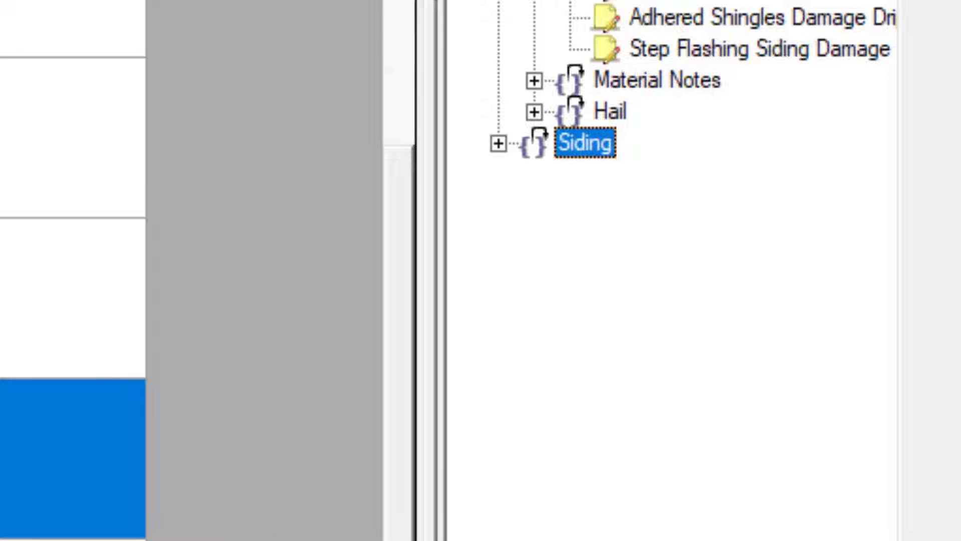
Expand Siding and add a master macro named "Masonite" under Wood
left_click(498, 144)
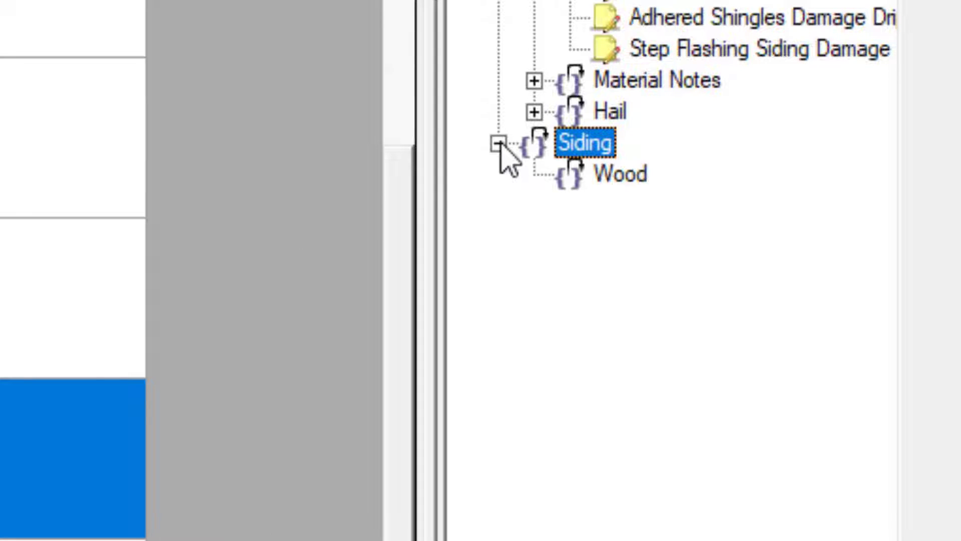
left_click(622, 182)
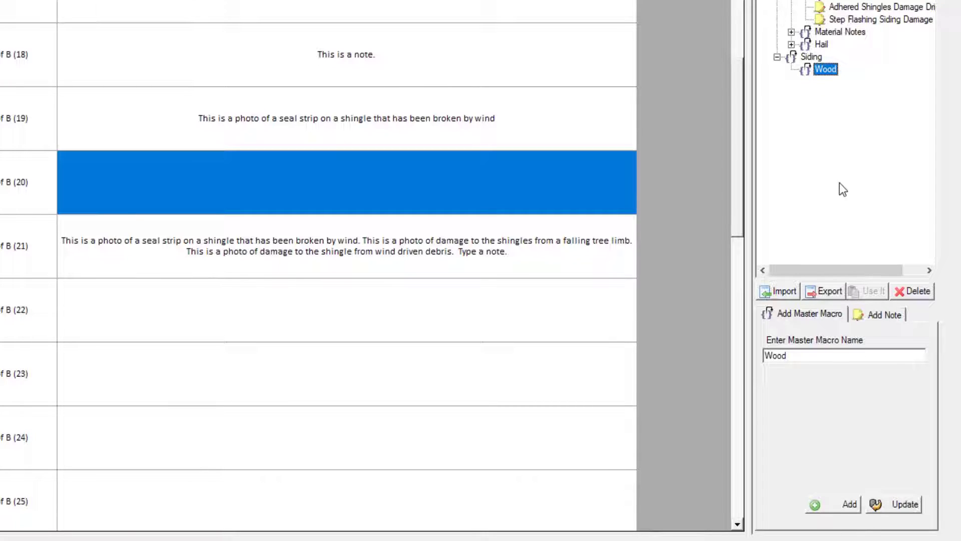
double_click(822, 354)
type("Mason")
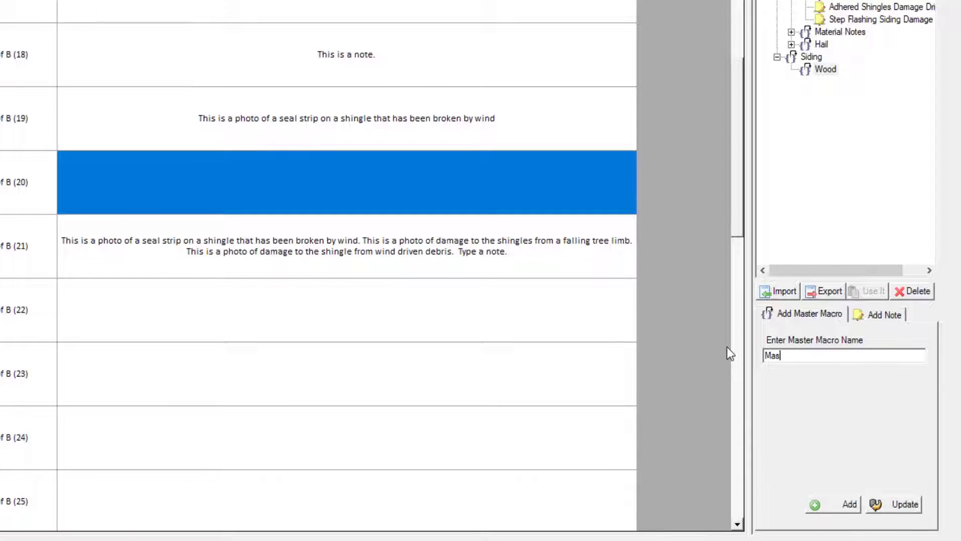
type("ite")
left_click(835, 502)
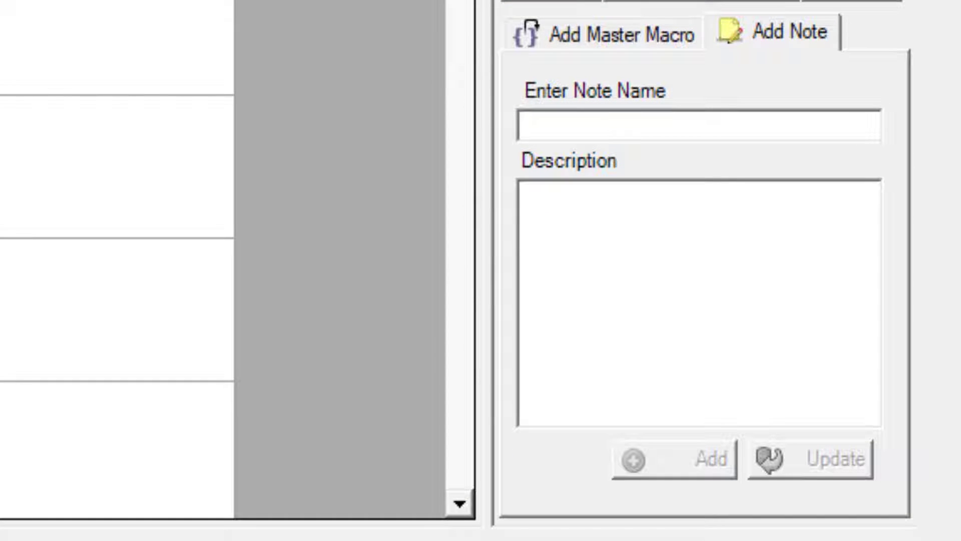
Add a note named "Debris Damage" with the description "This impact was caused by wind driven debris" to Masonite
left_click(771, 45)
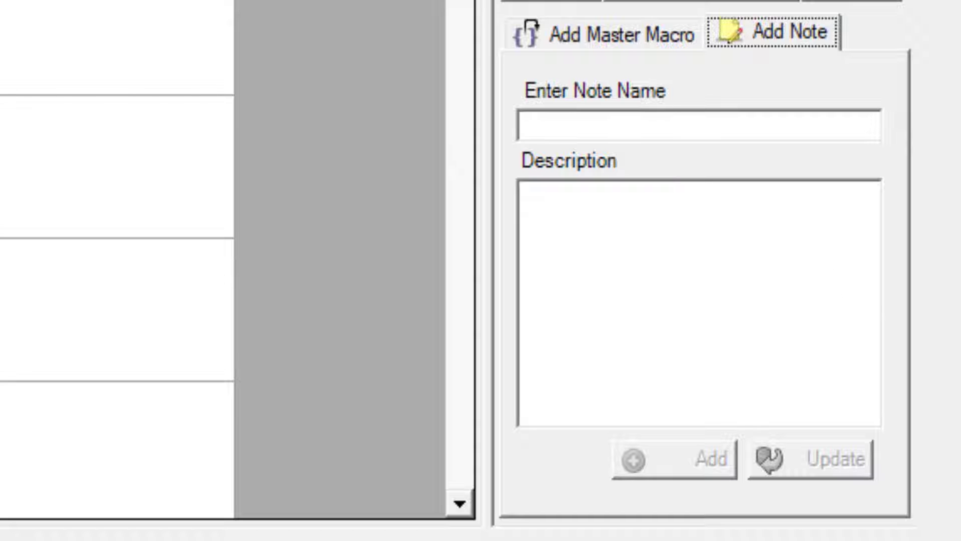
left_click(607, 121)
type("Debris Data")
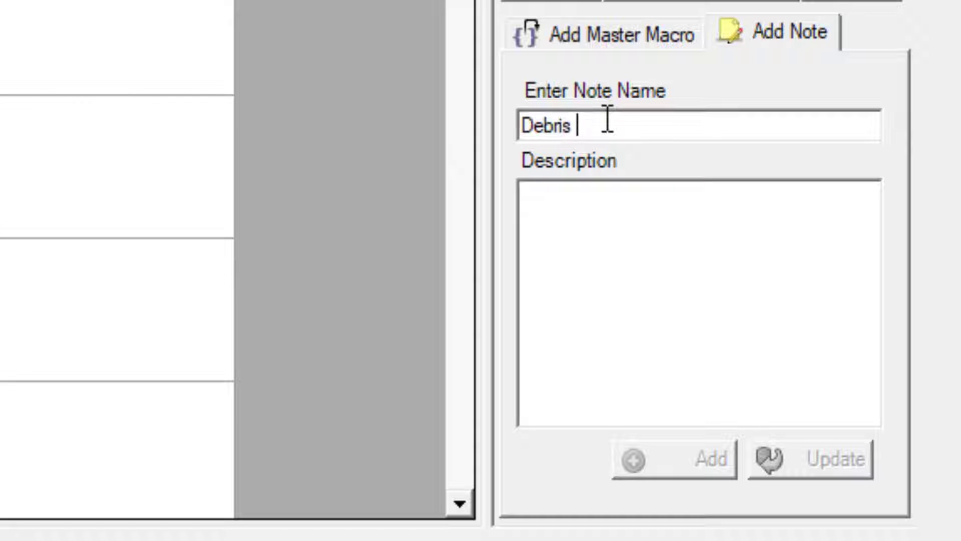
type("ge")
key("Tab")
type("This impact was caused by wind driven debris")
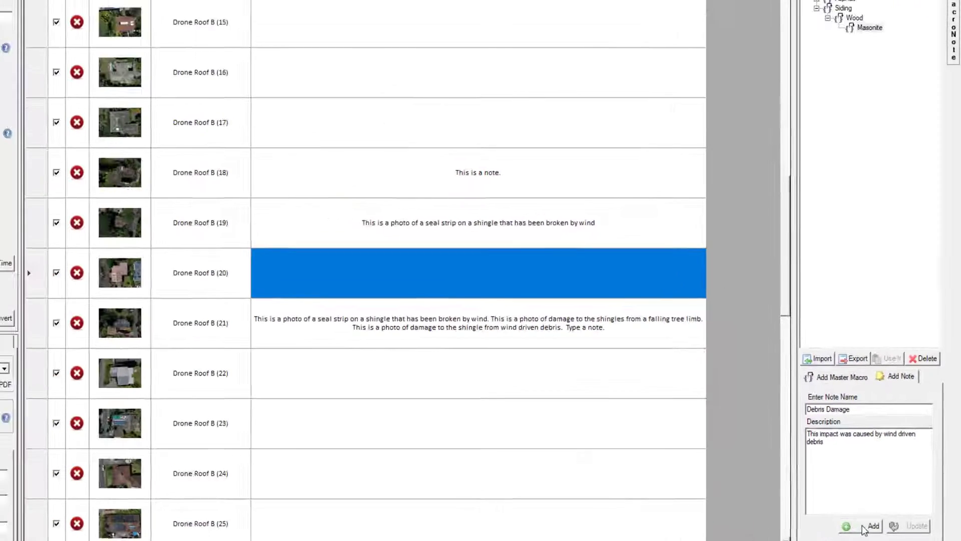
left_click(685, 471)
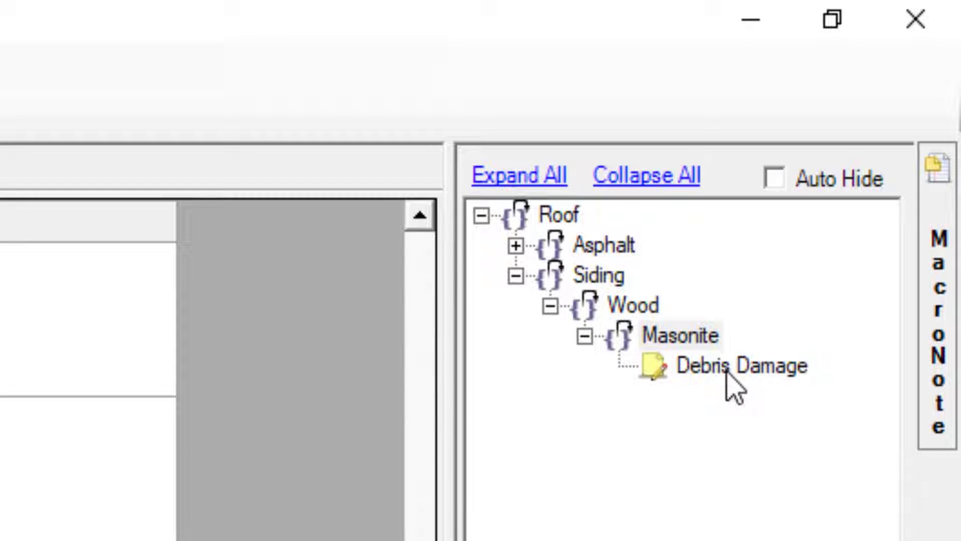
Insert the Debris Damage note into the description of photo Drone Roof B (16)
left_click(729, 378)
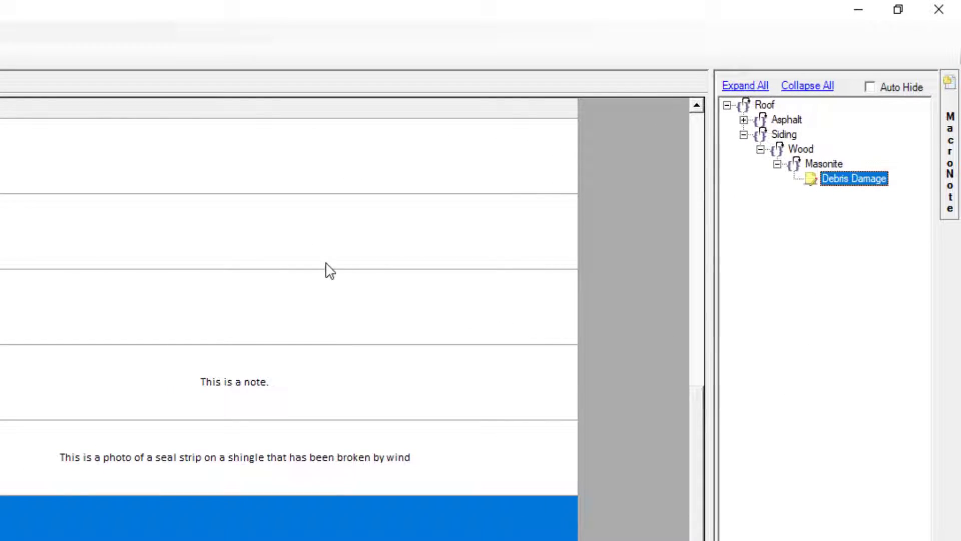
left_click(299, 249)
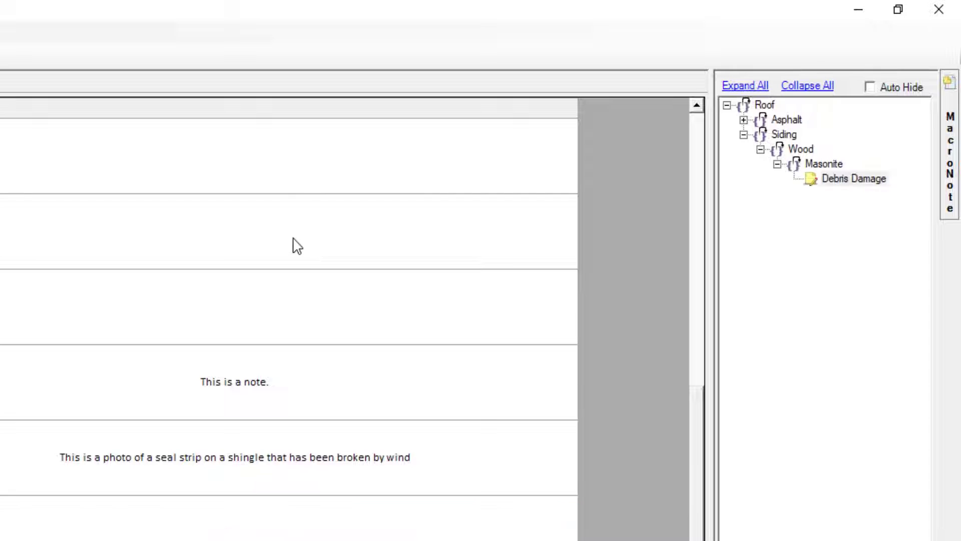
left_click(851, 179)
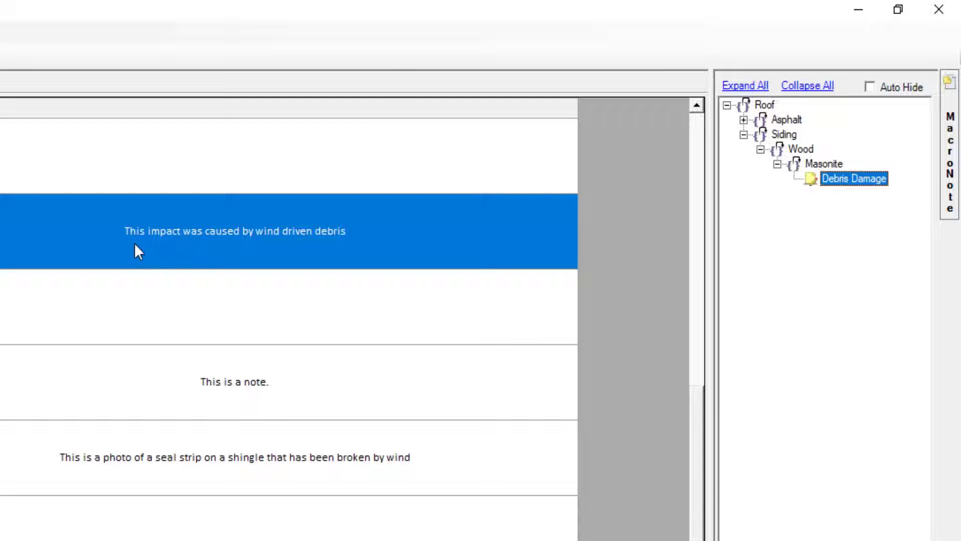
left_click(195, 238)
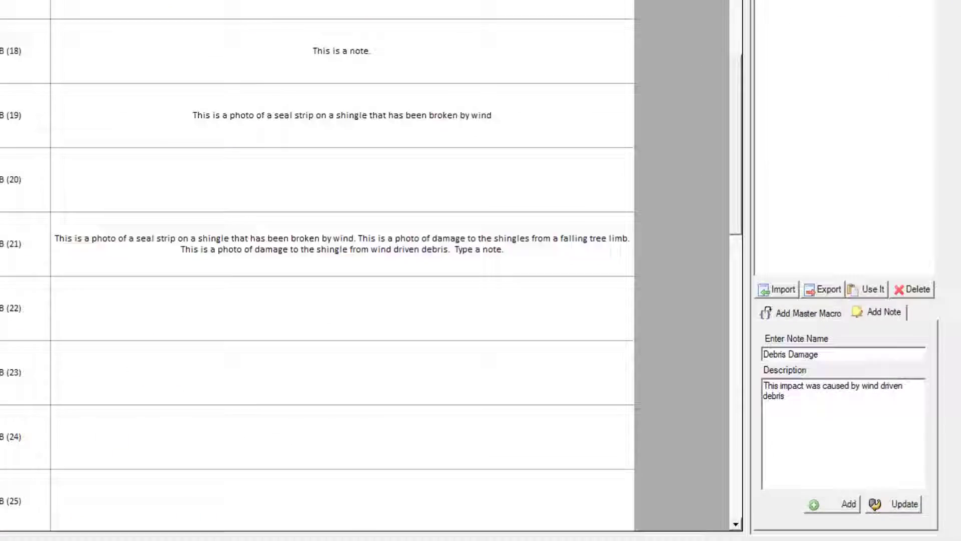
Add a note "Level 1 Test" with the description "Level 1 Test Note" directly under Roof and insert it into Drone Roof B (17)'s description
left_click(849, 60)
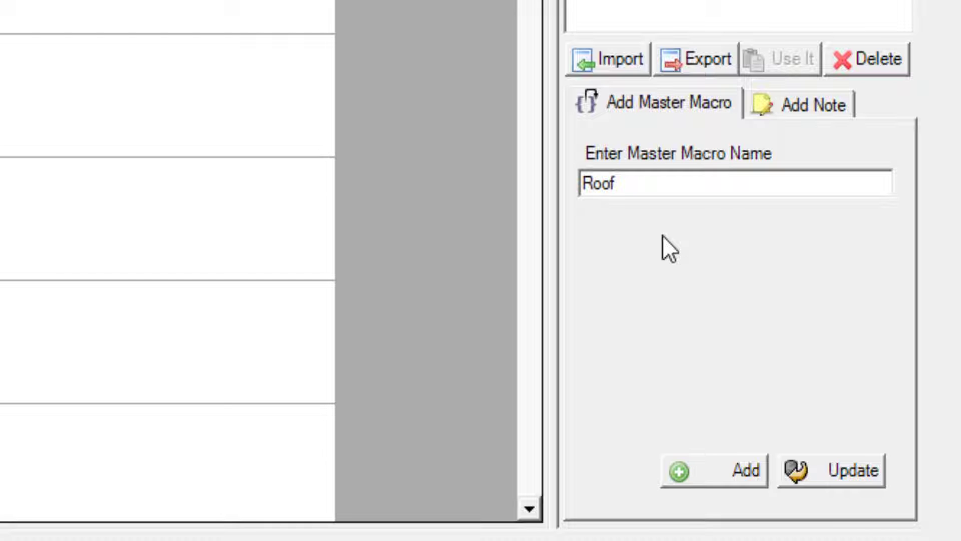
left_click(773, 110)
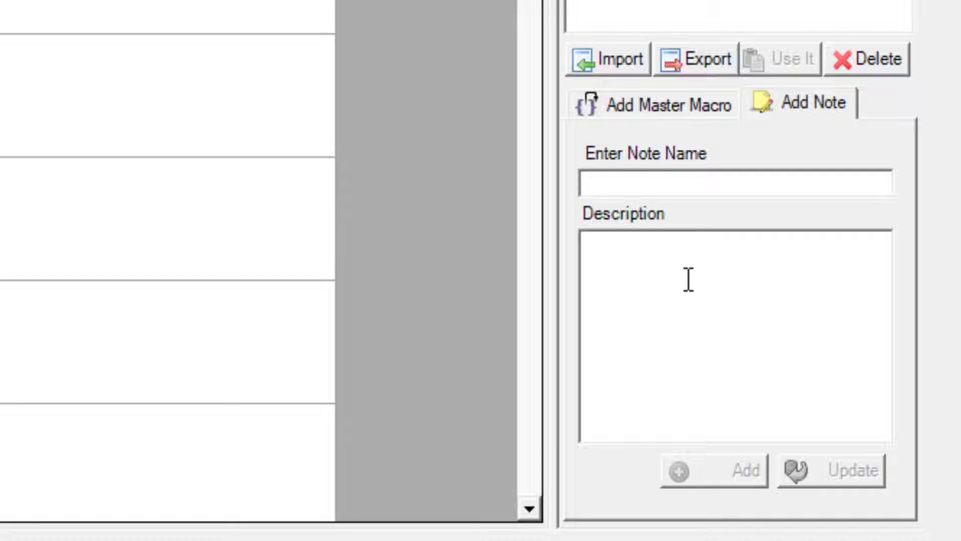
left_click(668, 182)
type("Level 1 Test")
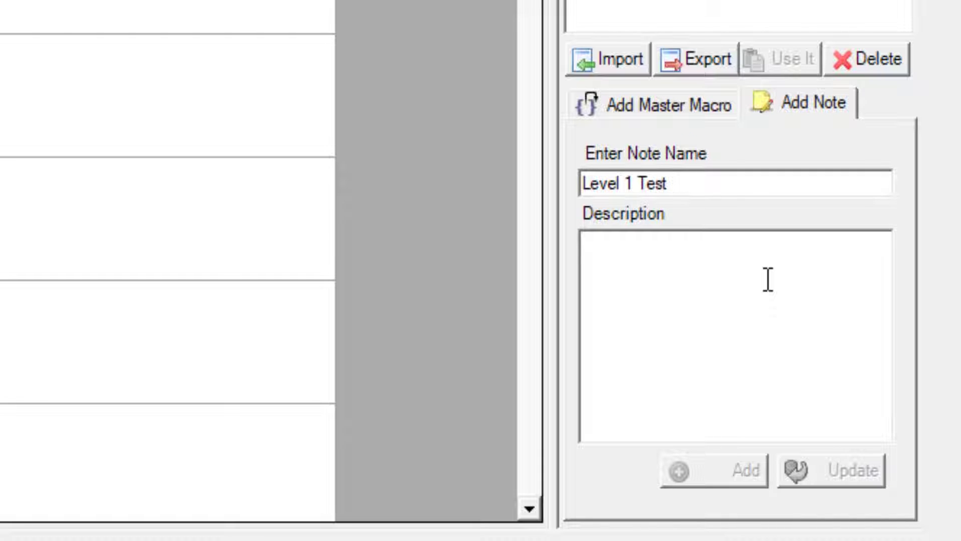
left_click(768, 279)
type("Level 1 Test ")
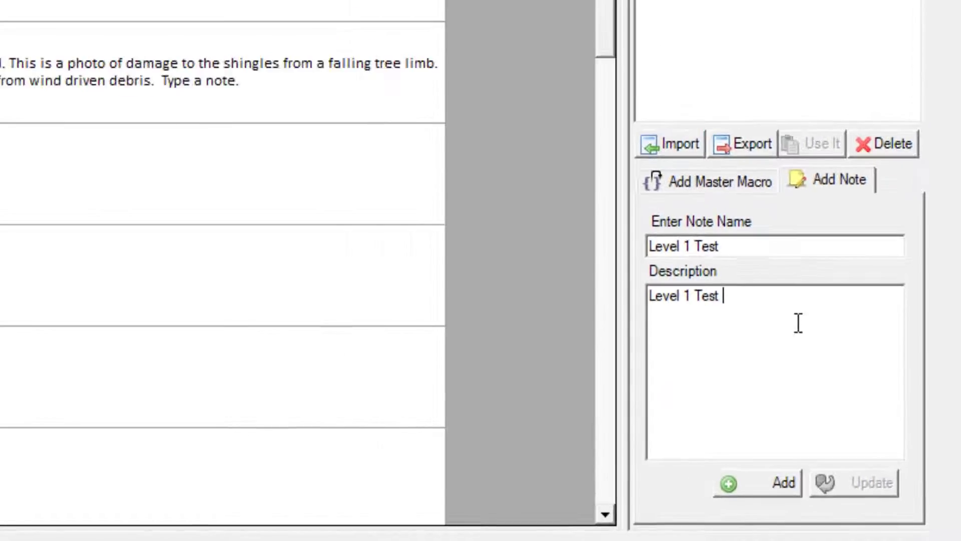
type("Note")
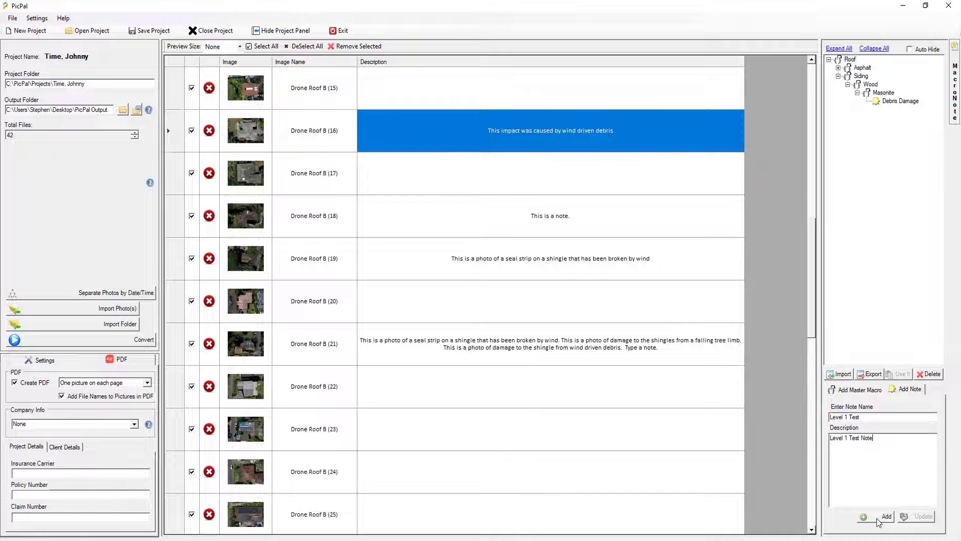
left_click(883, 516)
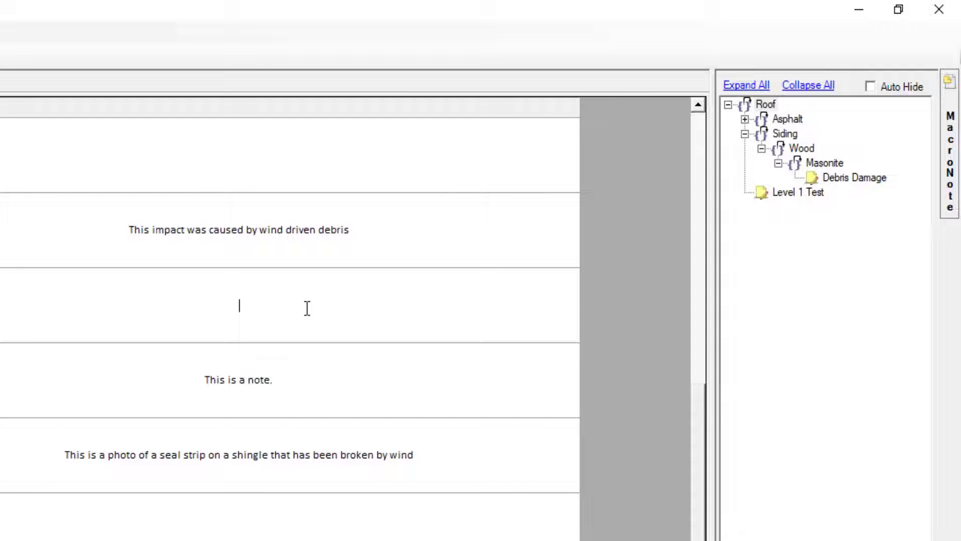
double_click(794, 194)
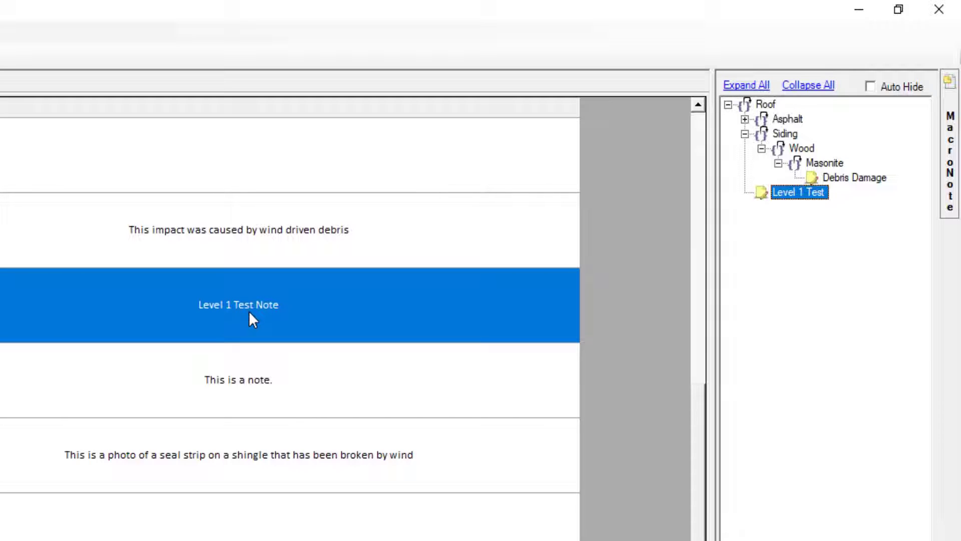
Add a note "Test Name" with the description "Test Note" to Siding and insert it into Drone Roof B (15)'s description
left_click(795, 134)
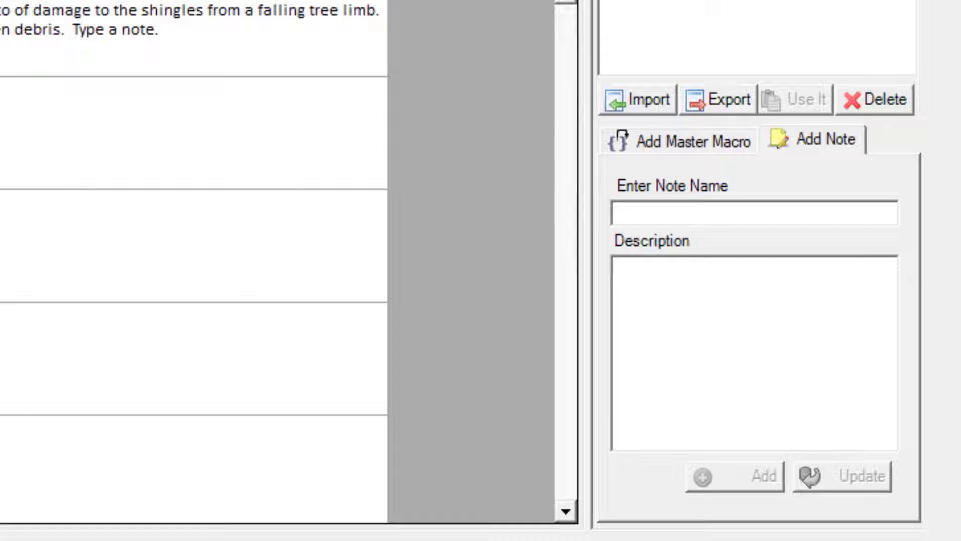
type("est Name")
key("Tab")
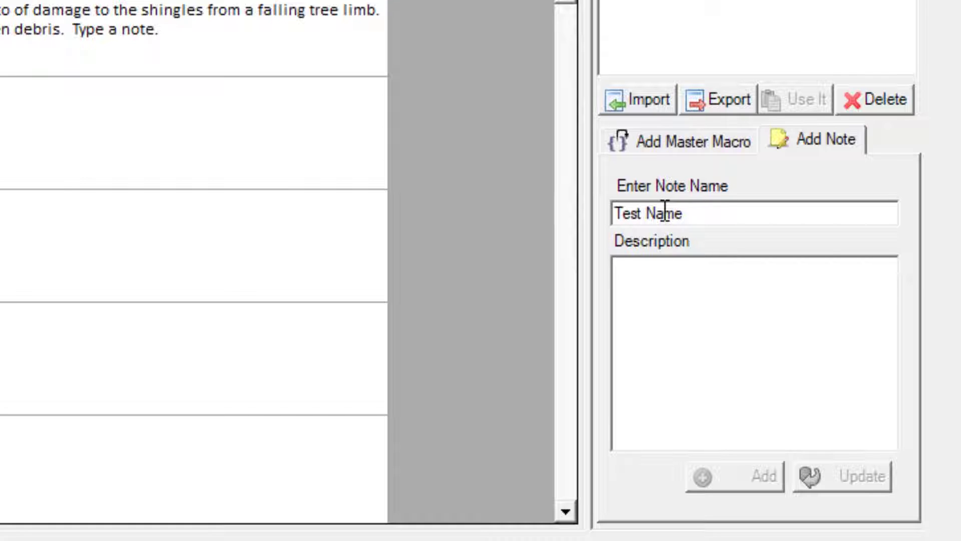
type("Test Note")
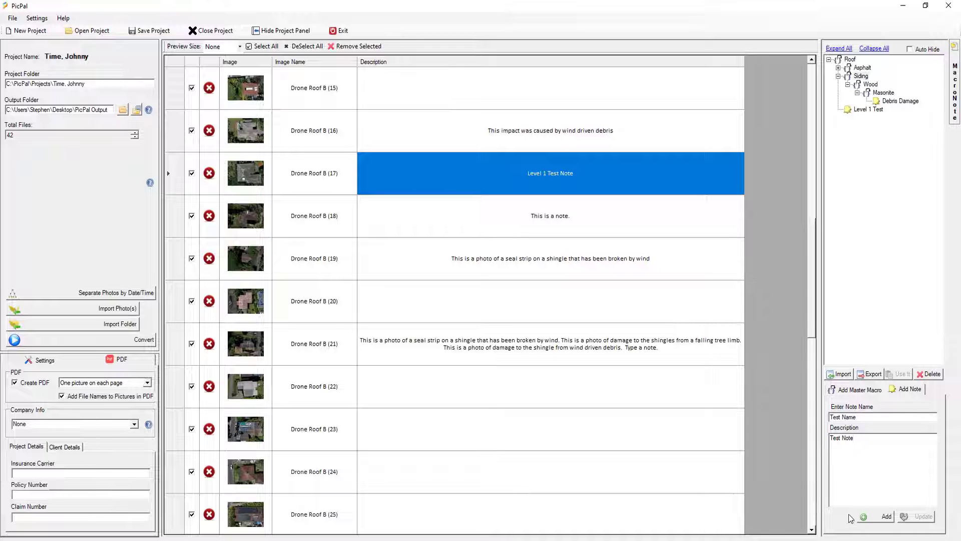
left_click(885, 516)
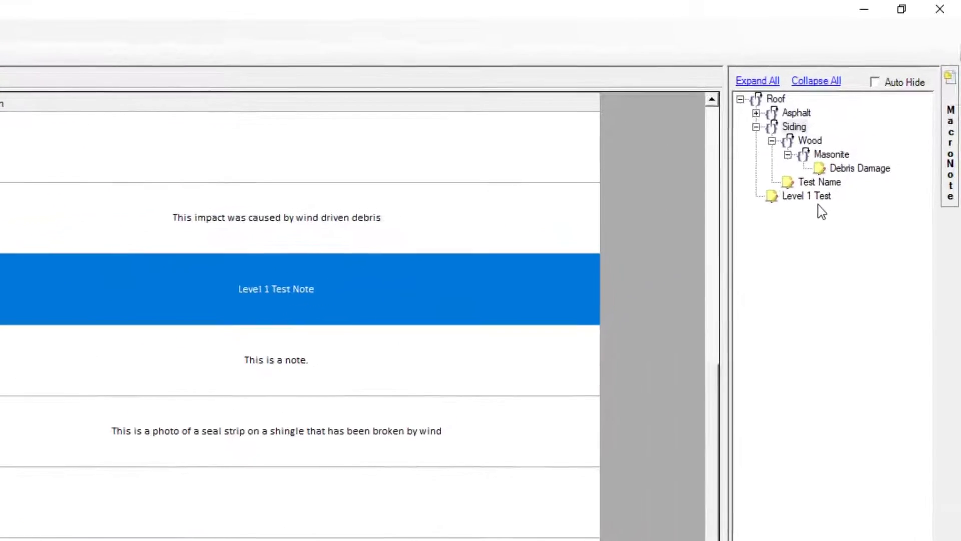
left_click(347, 162)
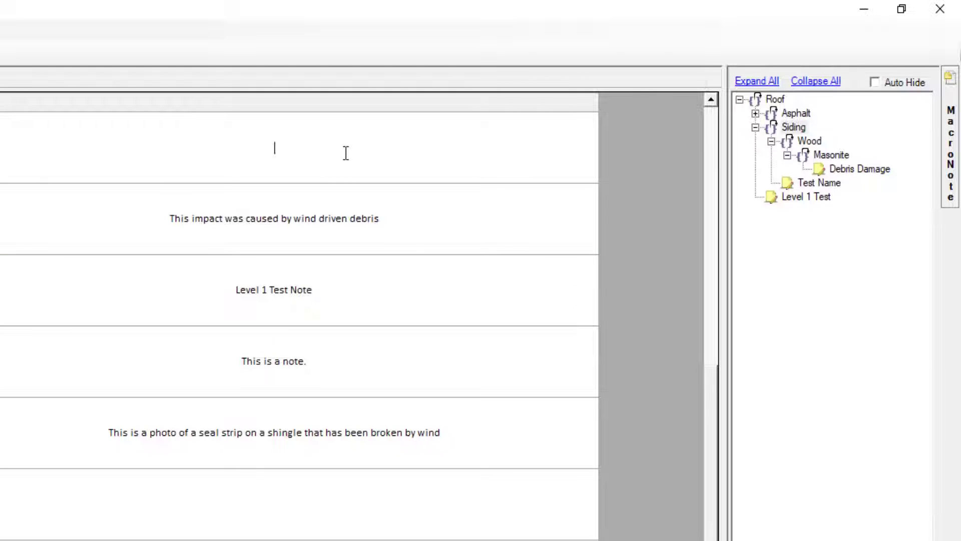
left_click(831, 185)
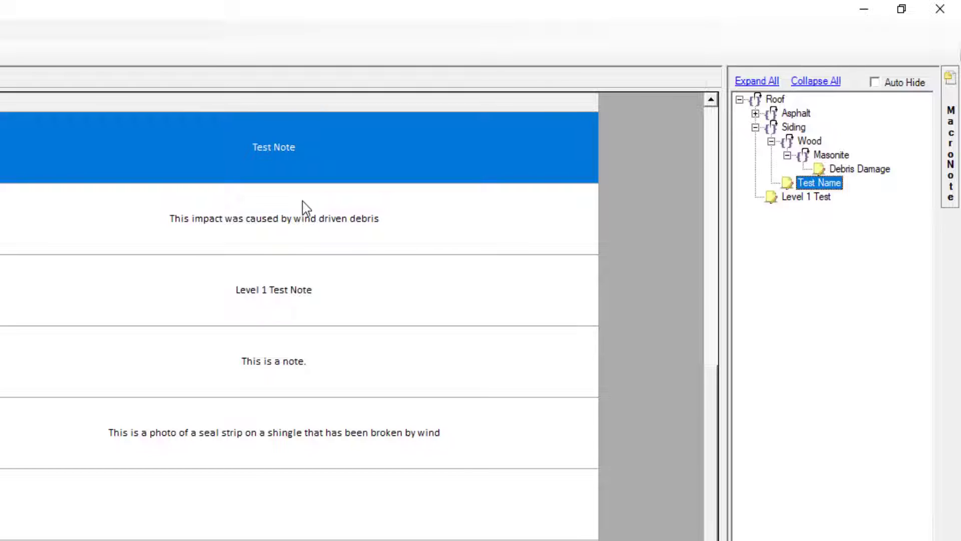
Add a master macro named "Metal" under Siding
left_click(808, 141)
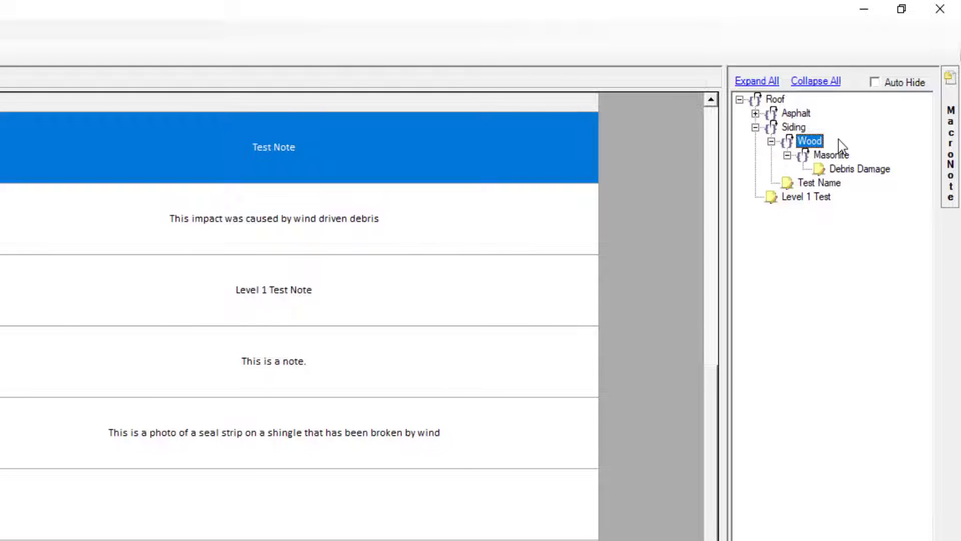
left_click(792, 127)
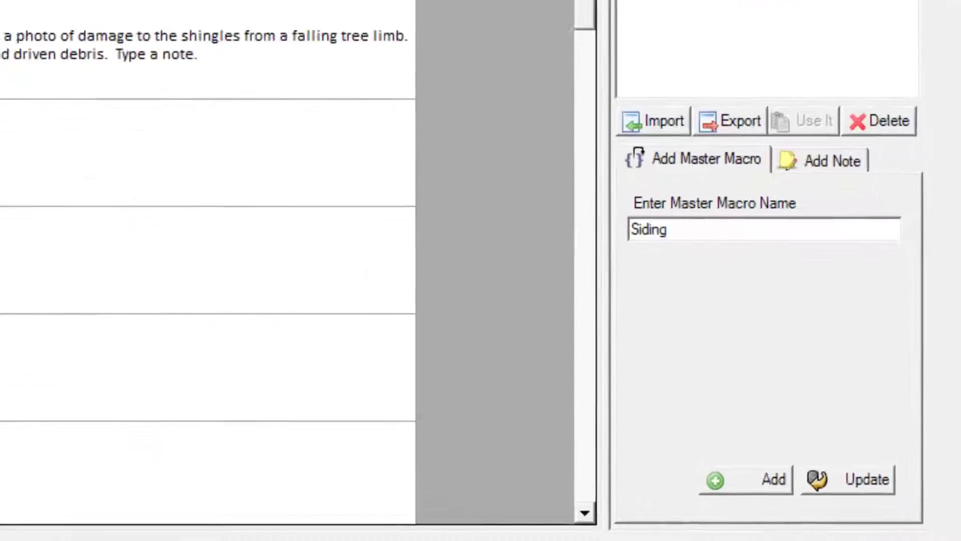
left_click_drag(851, 417, 798, 418)
type("Metal")
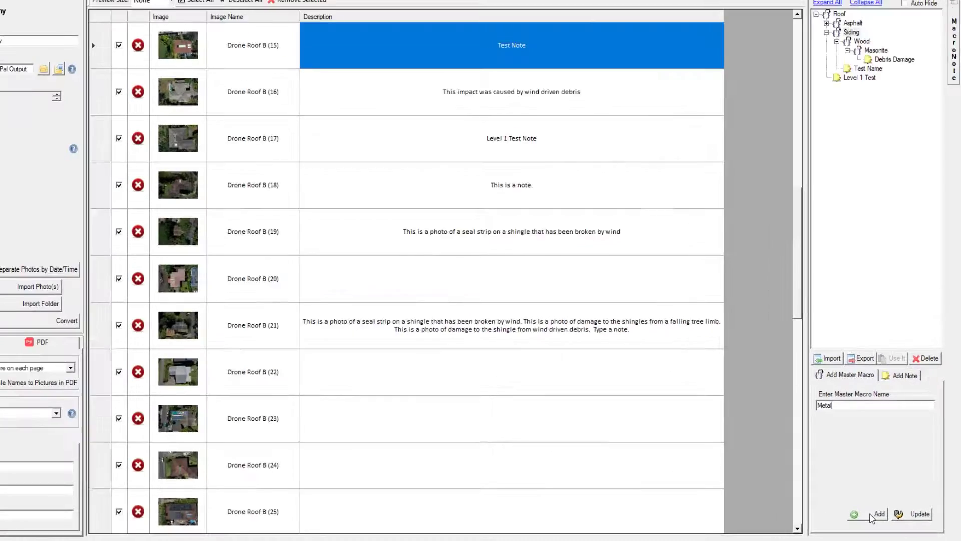
left_click(872, 516)
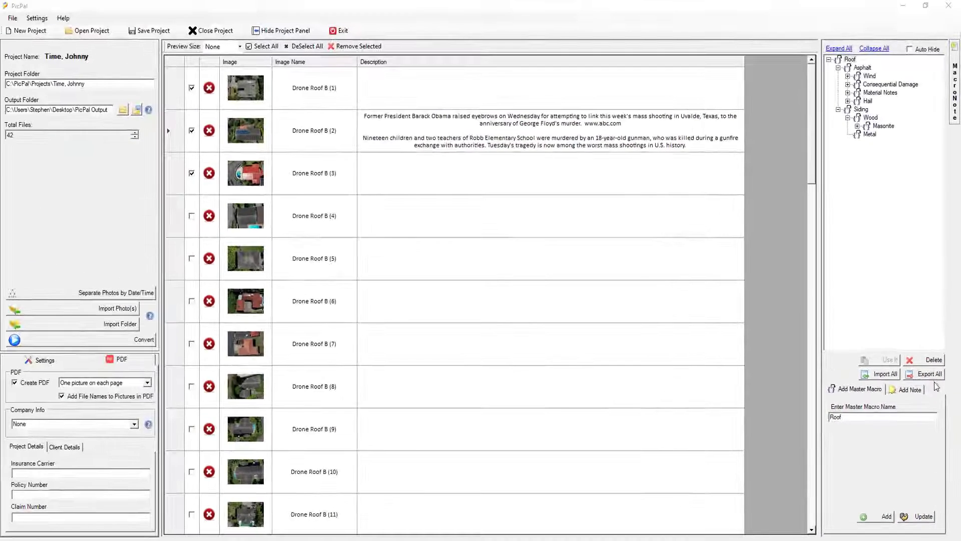
Export all macro notes to a CSV file named "MacroNote backup - 05-26-2022" in the Desktop's MacroNote folder
left_click(931, 375)
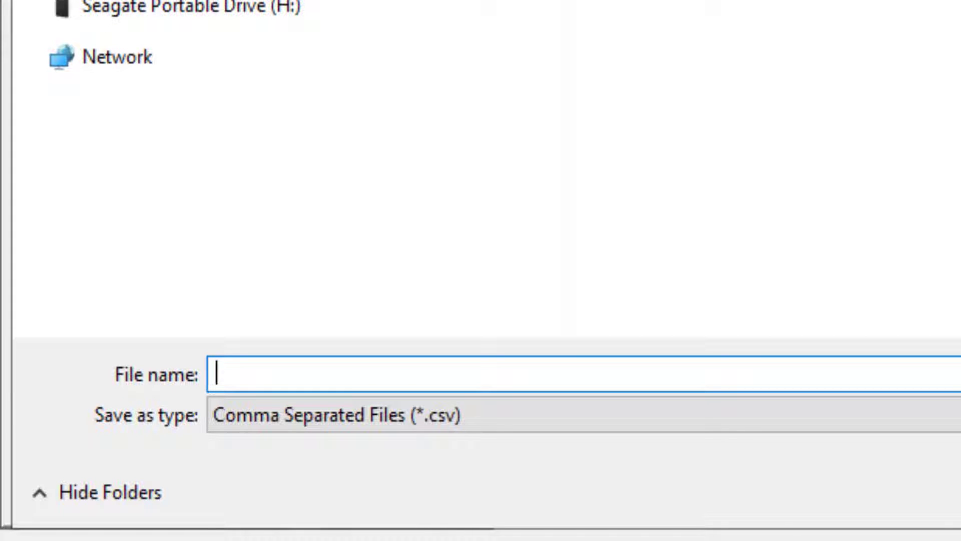
type("MacroNote backup - 05-26-2022")
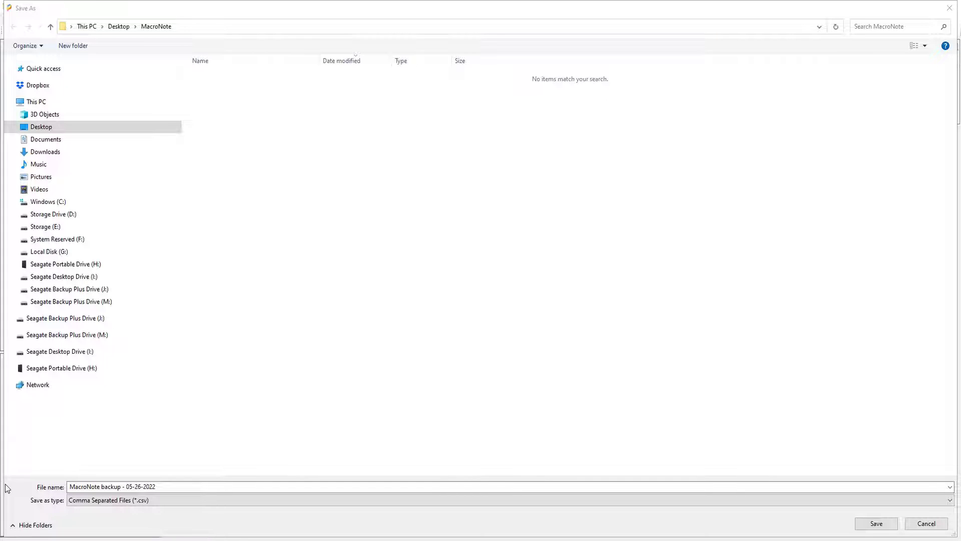
left_click(875, 524)
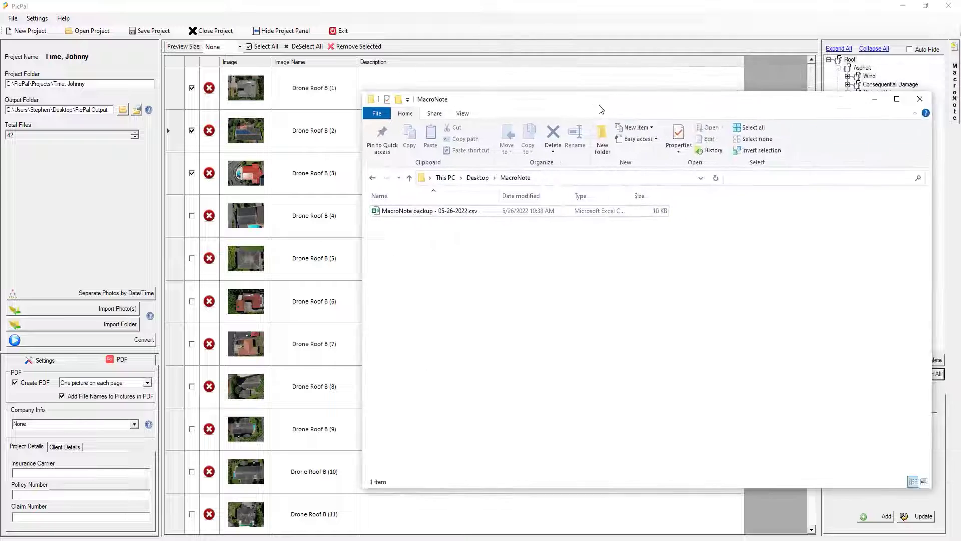
Open the exported "MacroNote backup - 05-26-2022.csv" from the MacroNote folder in Excel, examine its macro and note columns, and close it
left_click_drag(599, 106, 493, 107)
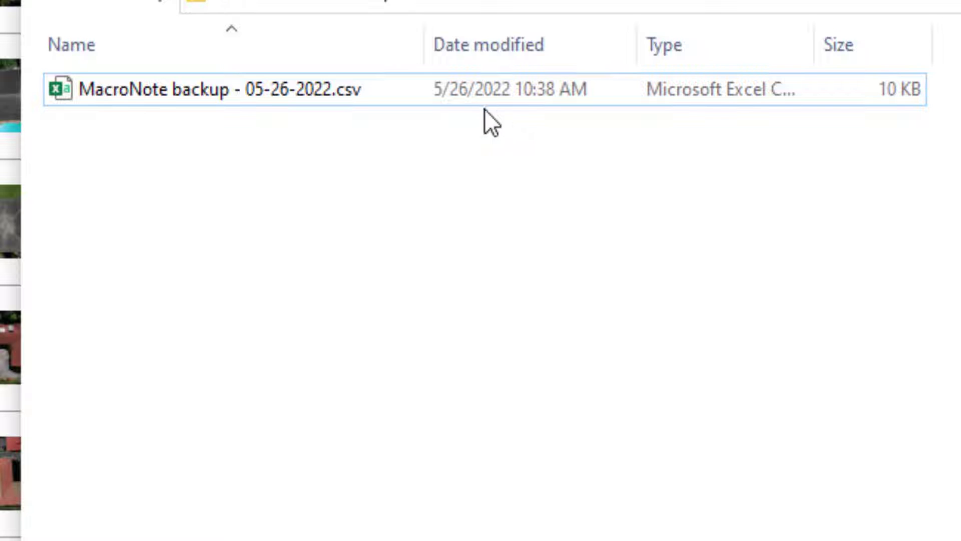
left_click(303, 91)
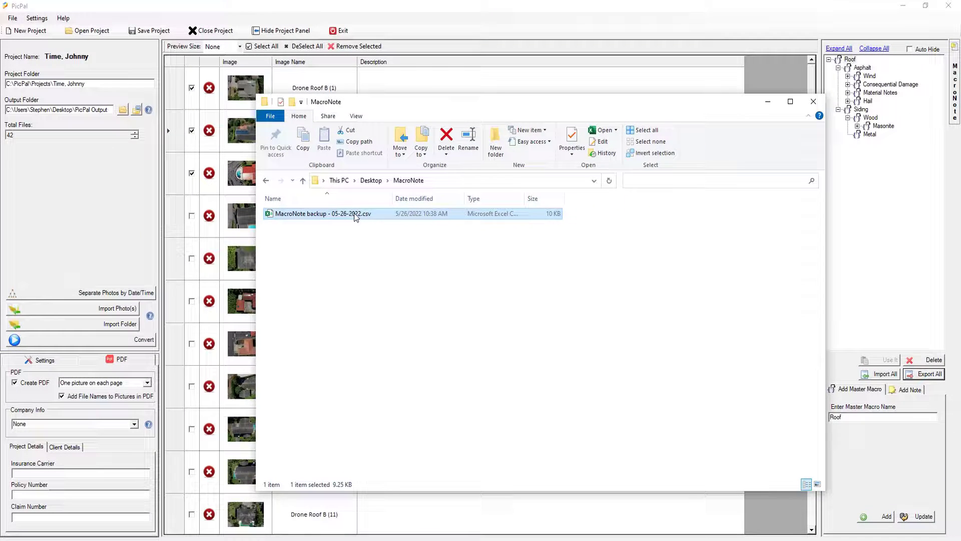
double_click(353, 214)
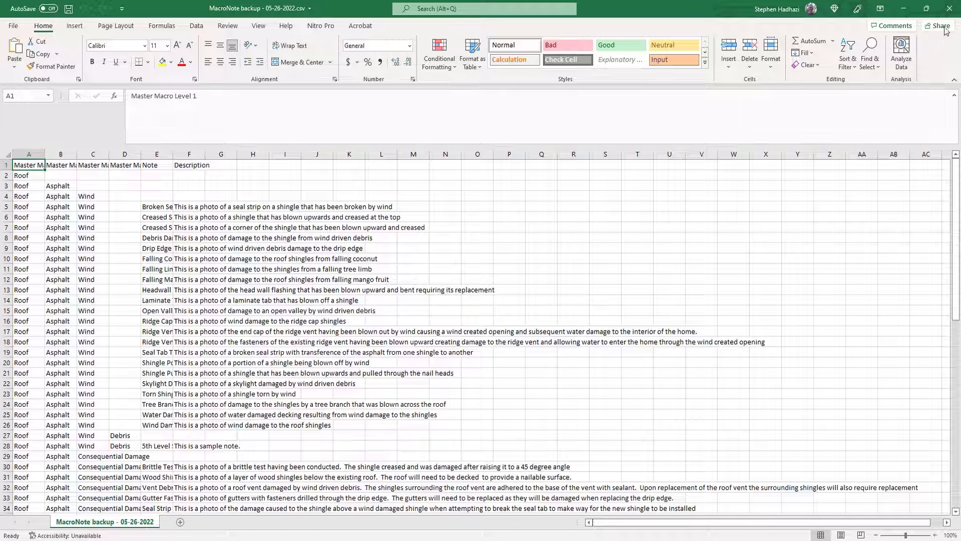
left_click(950, 9)
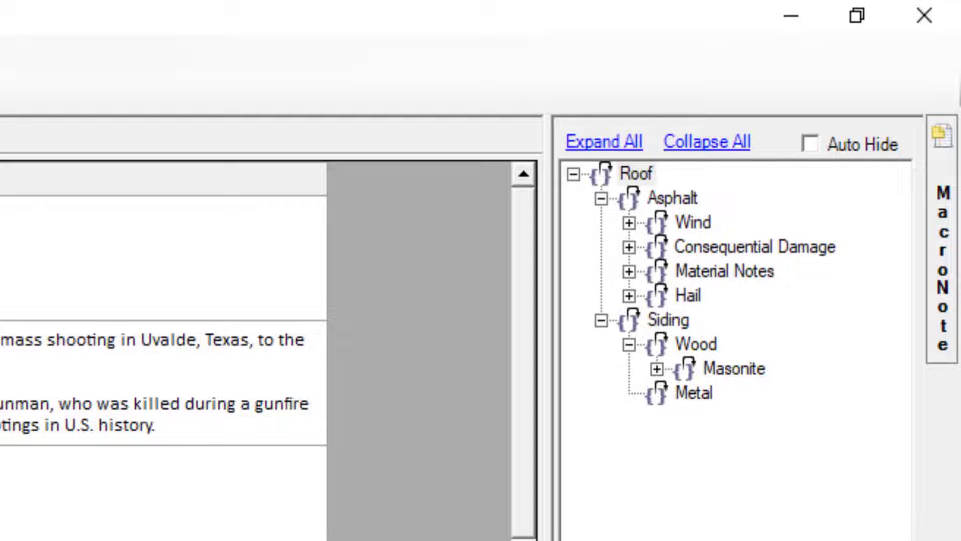
Delete the top-level Roof master macro with everything beneath it from the MacroNote tree
left_click(620, 172)
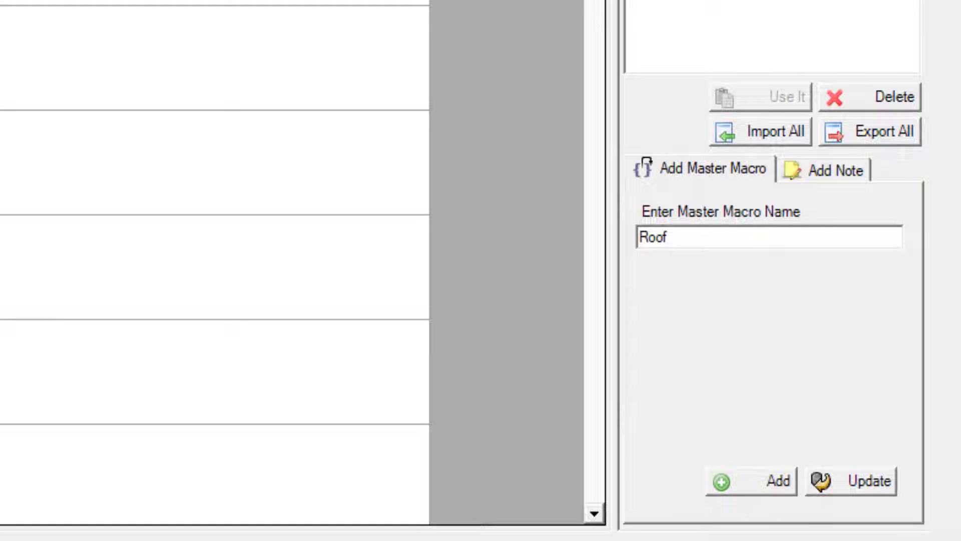
left_click(883, 102)
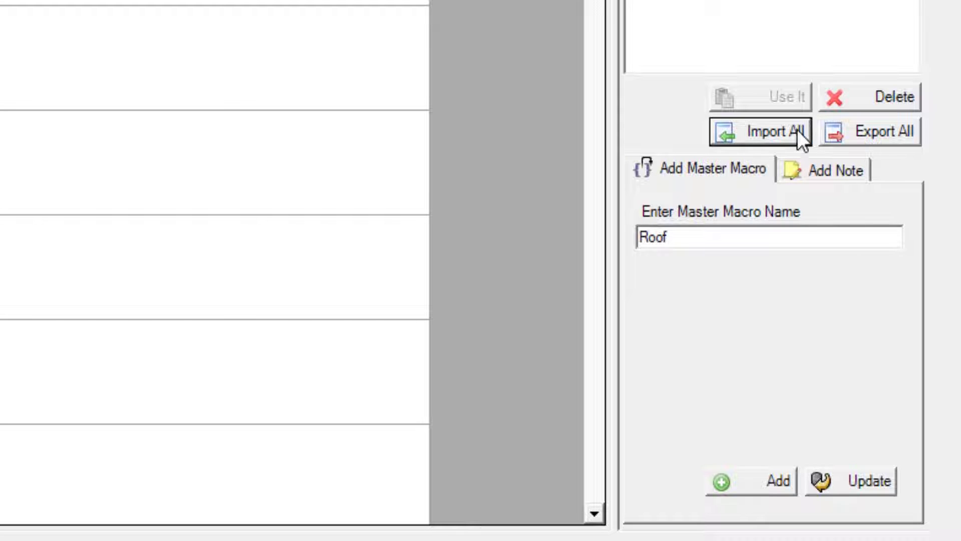
Import all macro notes from "MacroNote backup - 05-26-2022.csv" in the Desktop's MacroNote folder, accepting that existing notes are overwritten
left_click(749, 133)
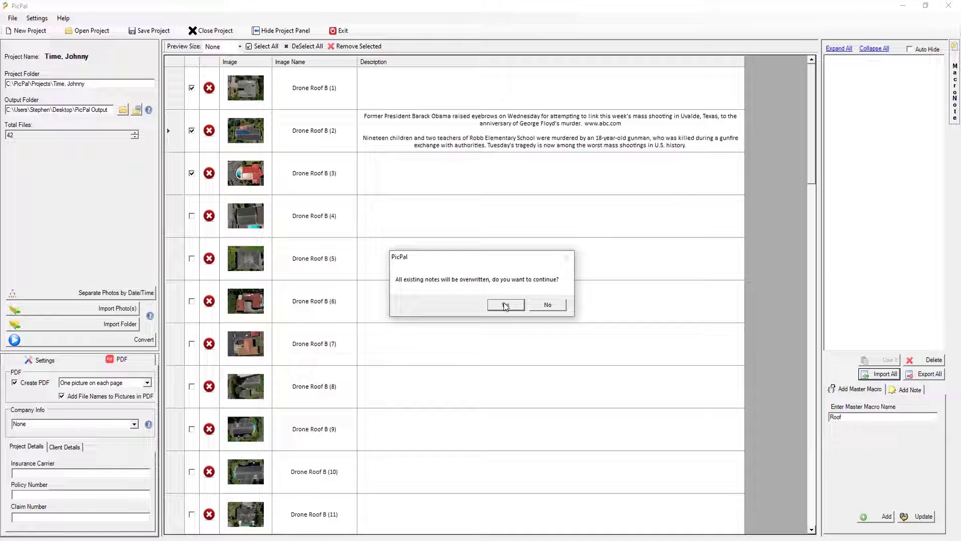
left_click(211, 152)
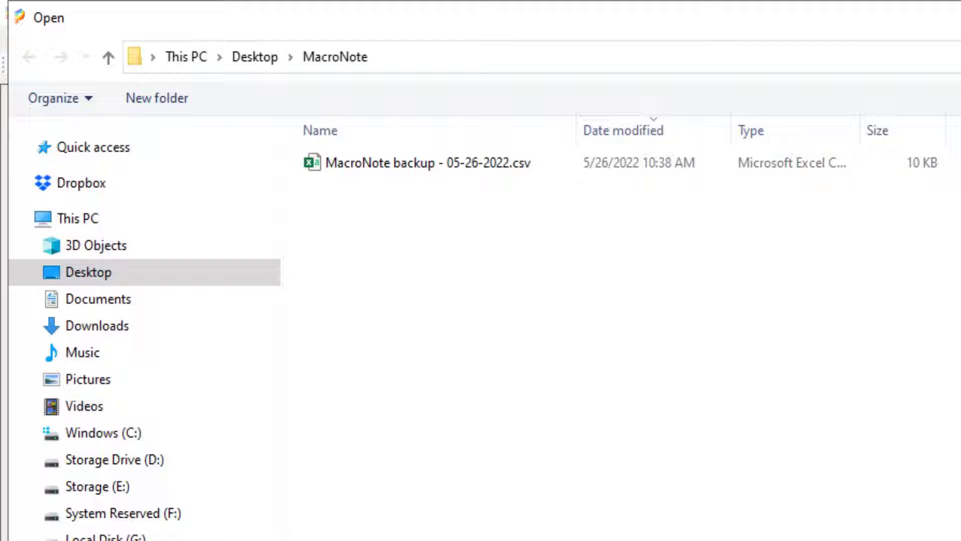
left_click(451, 167)
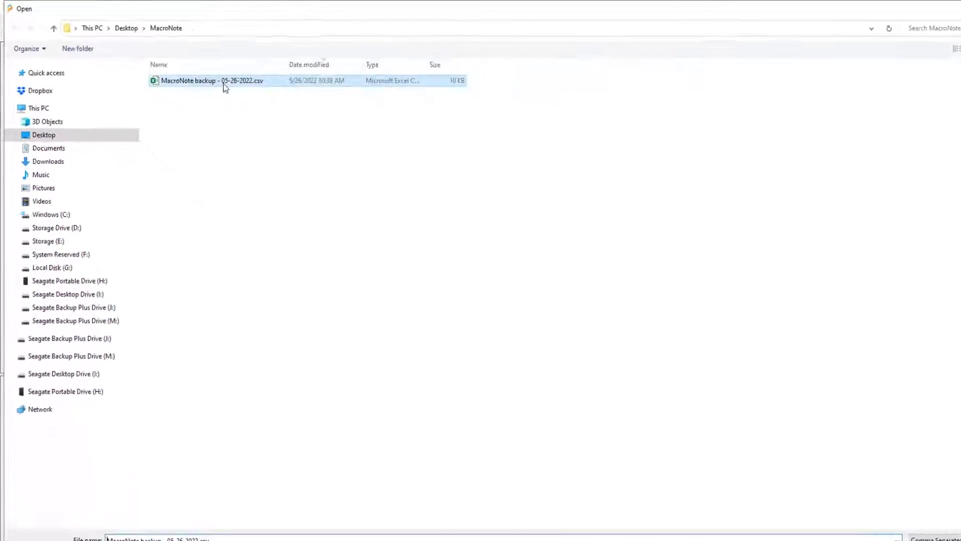
double_click(223, 83)
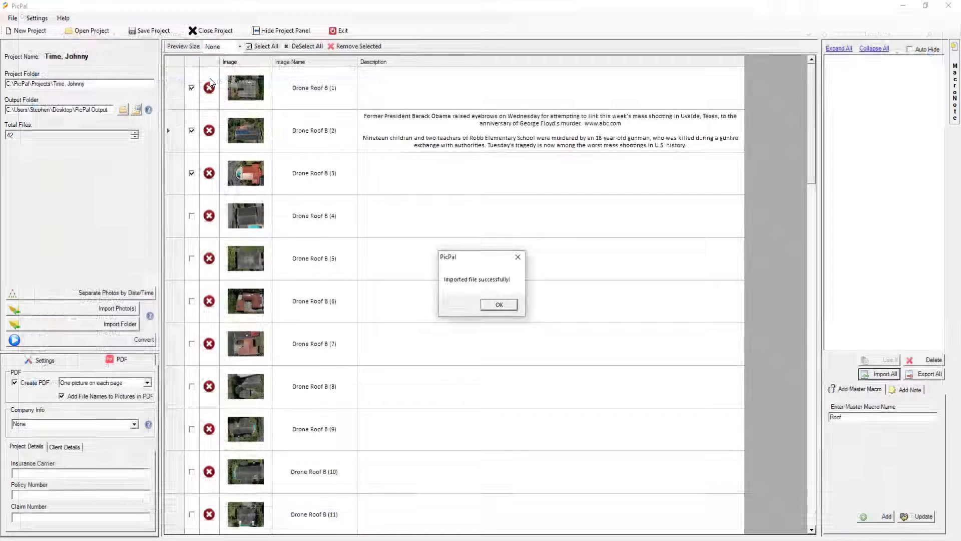
left_click(499, 305)
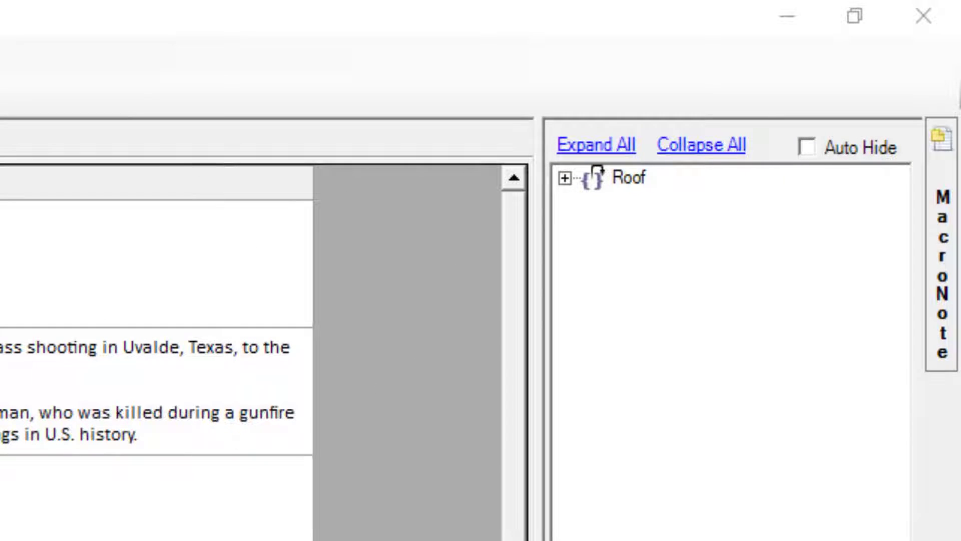
Expand Roof, Asphalt and Hail in the MacroNote tree to check the imported macros and notes
left_click(564, 178)
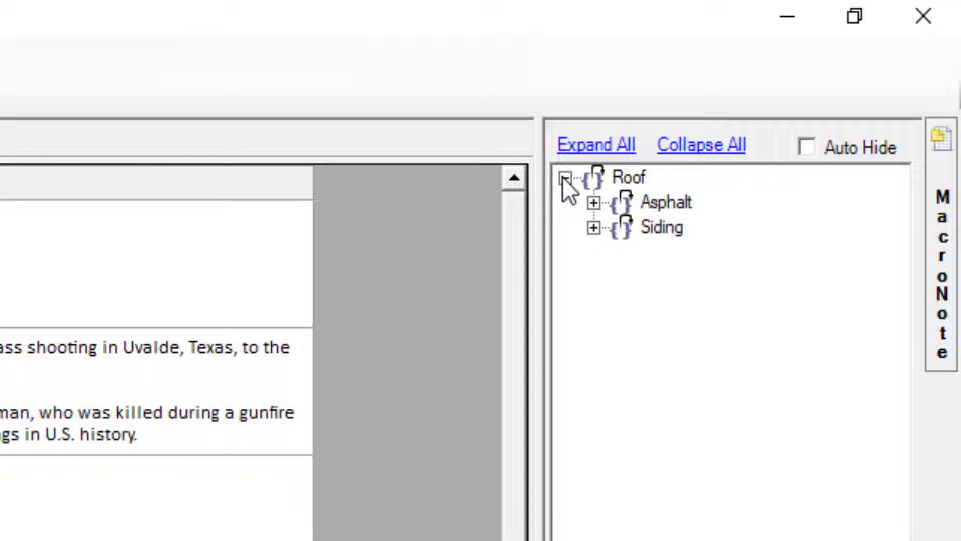
left_click(593, 203)
left_click(622, 302)
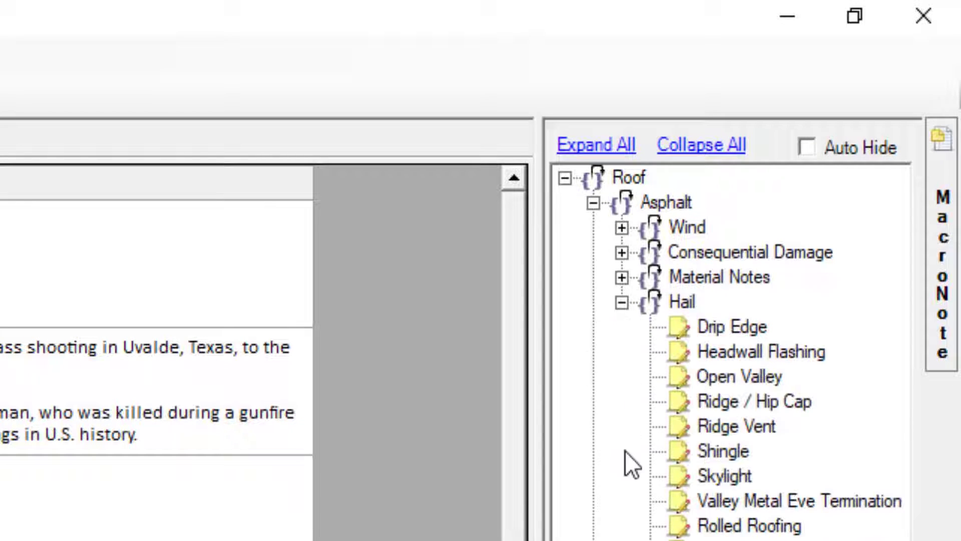